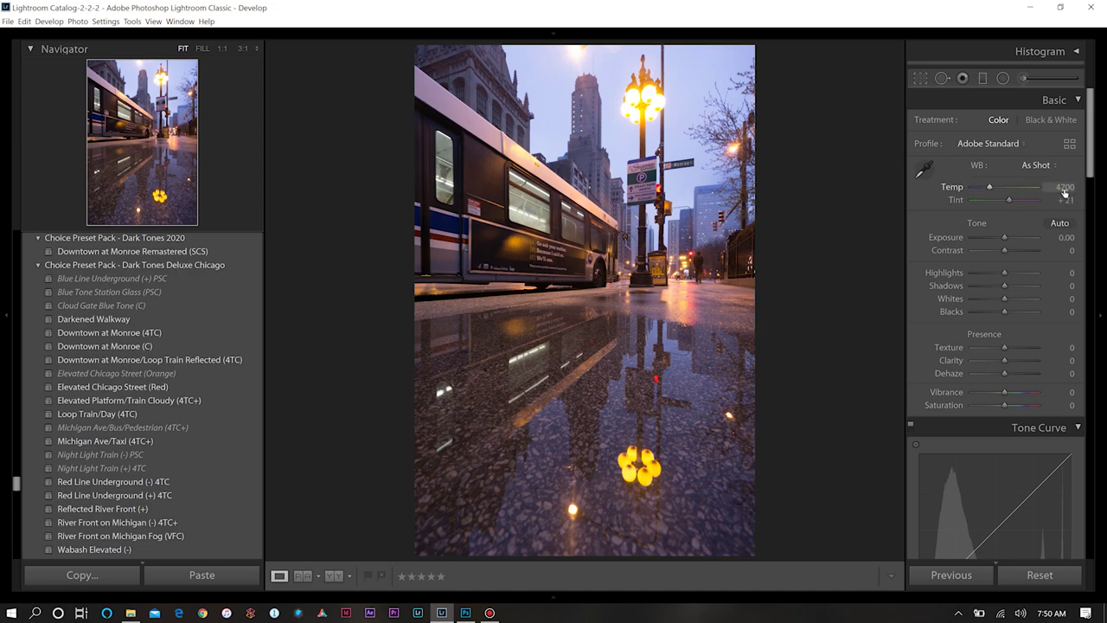
# - Set a Custom white balance of Temp 3184 and Tint +13 in the Basic panel
pyautogui.moveTo(1071, 192); pyautogui.dragTo(1061, 194)
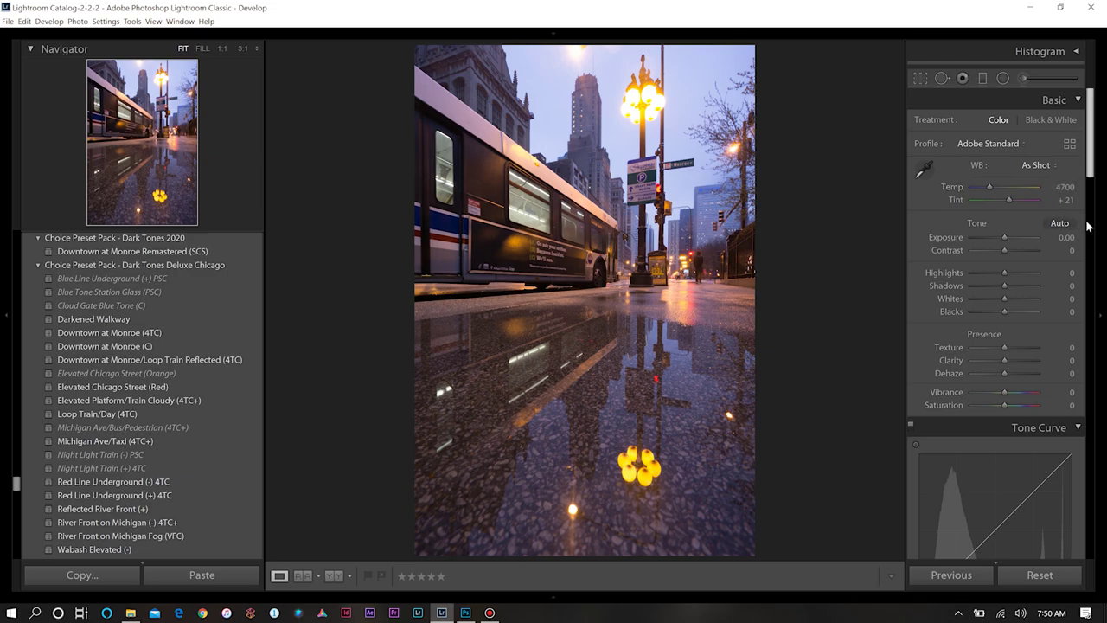
pyautogui.moveTo(988, 189); pyautogui.dragTo(1007, 202)
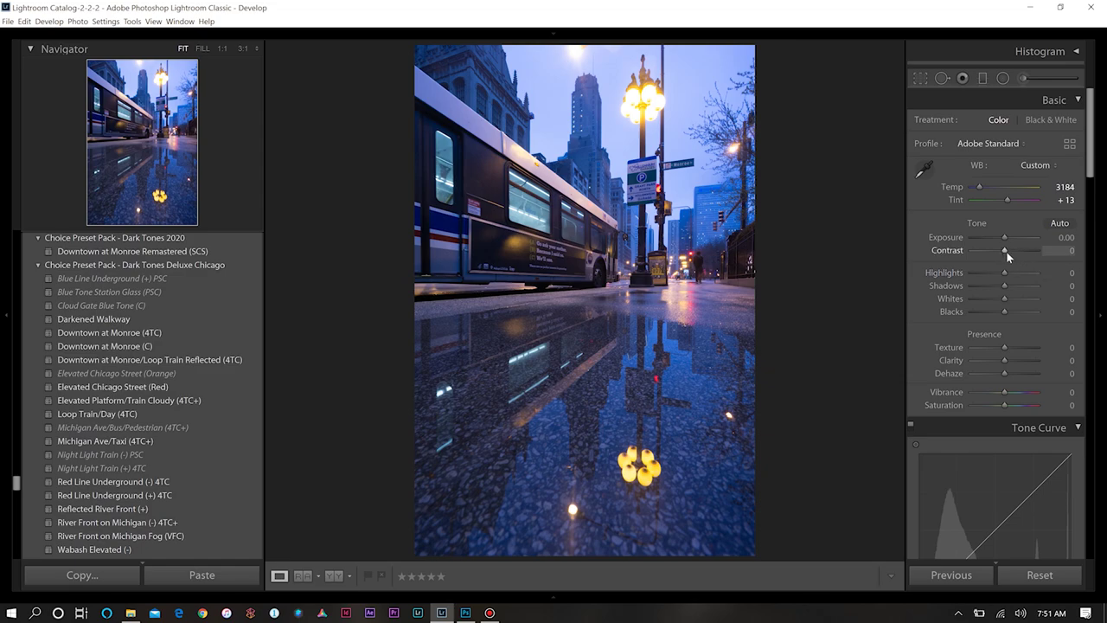
# - Set Contrast -27, Highlights -86, Shadows +39, Whites -40, Blacks -76, Clarity +59, Texture +21
pyautogui.moveTo(1006, 252); pyautogui.dragTo(996, 251)
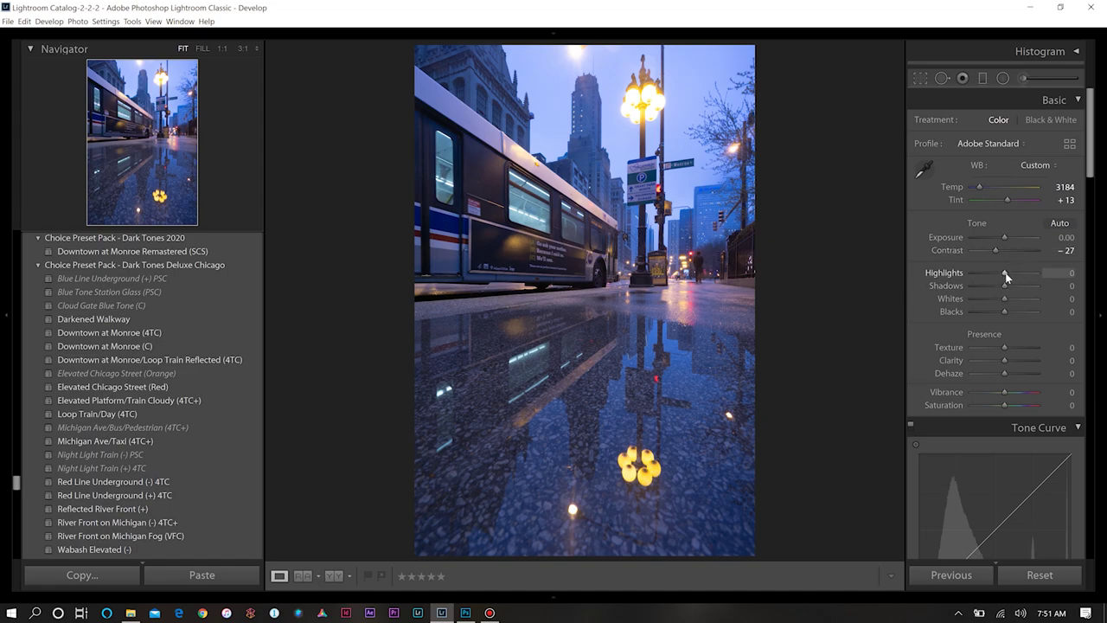
pyautogui.moveTo(1005, 273); pyautogui.dragTo(979, 311)
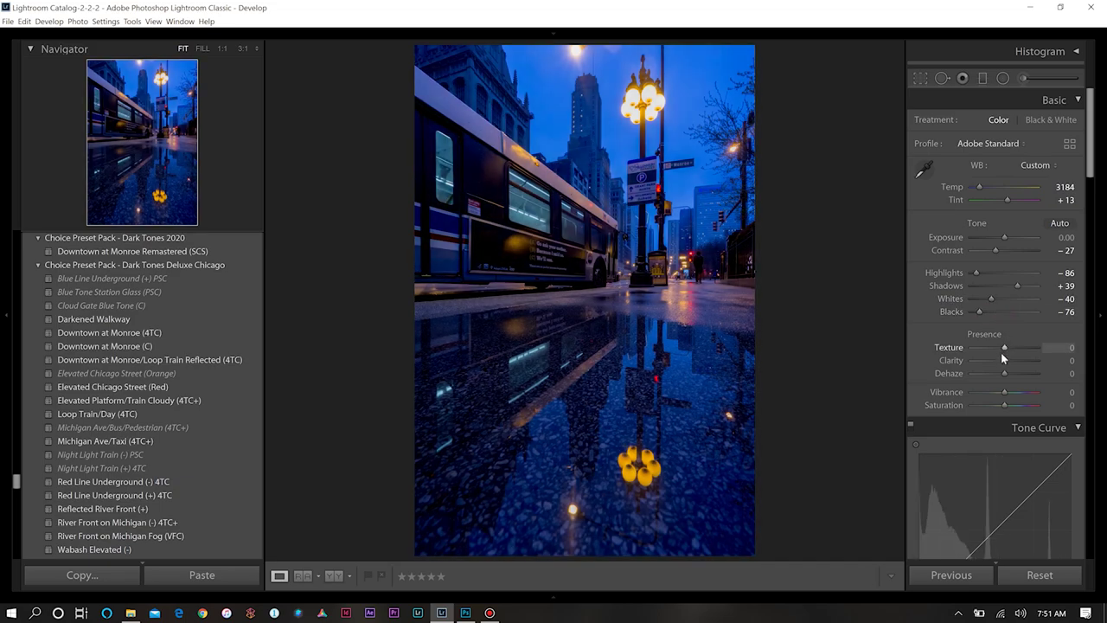
pyautogui.moveTo(1004, 362); pyautogui.dragTo(1020, 361)
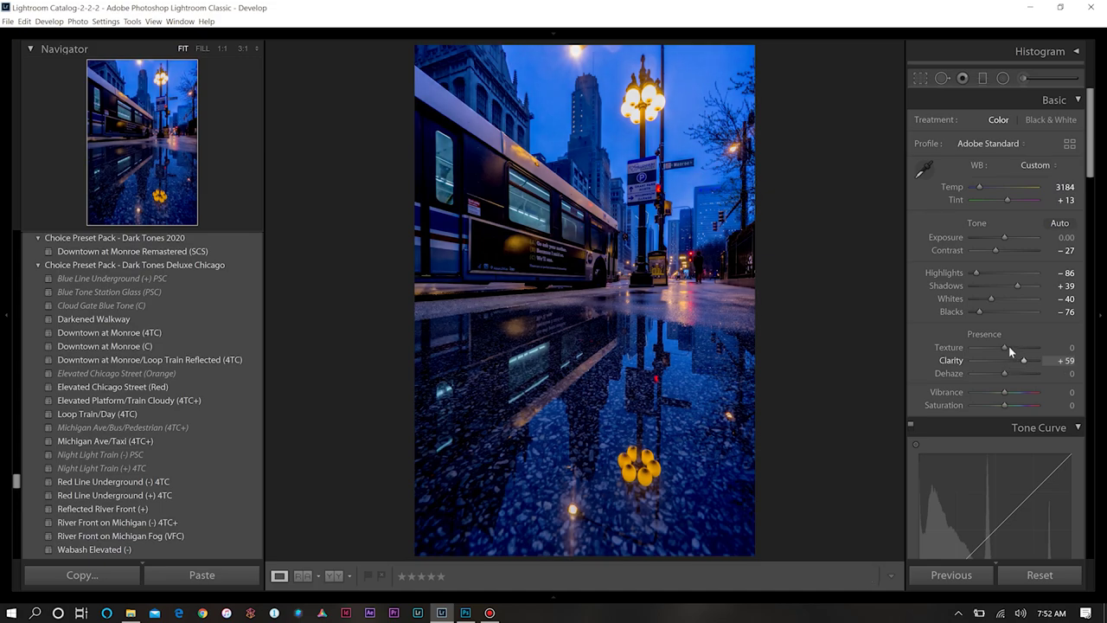
pyautogui.moveTo(1006, 348); pyautogui.dragTo(1007, 348)
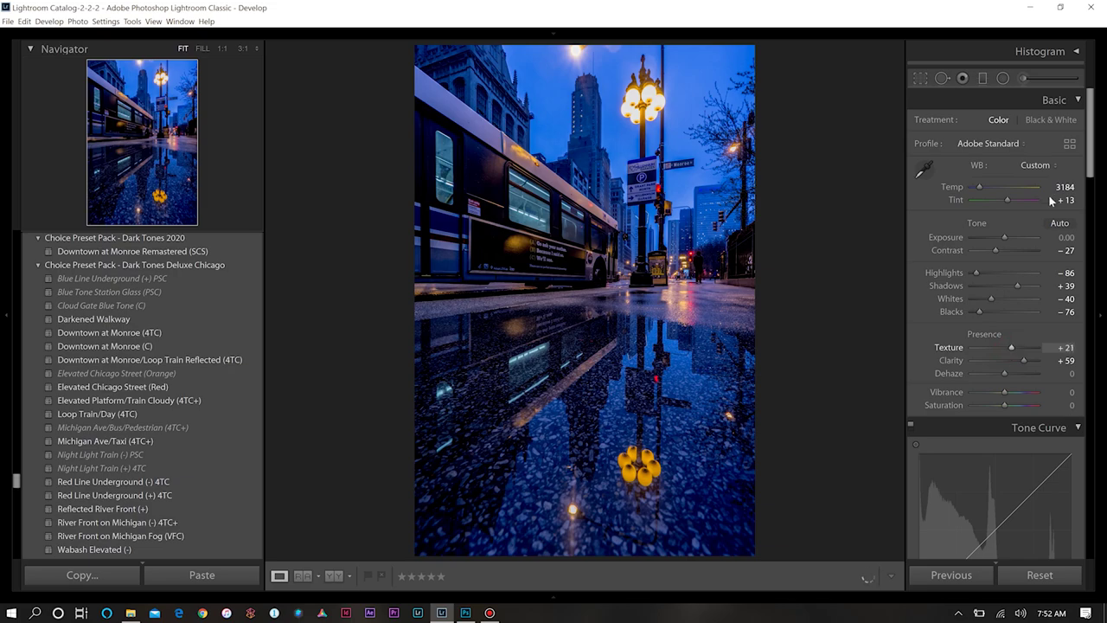
# - Apply the '4 Train Curve +' point curve preset in the Tone Curve panel
pyautogui.scroll(-3, 1097, 196)
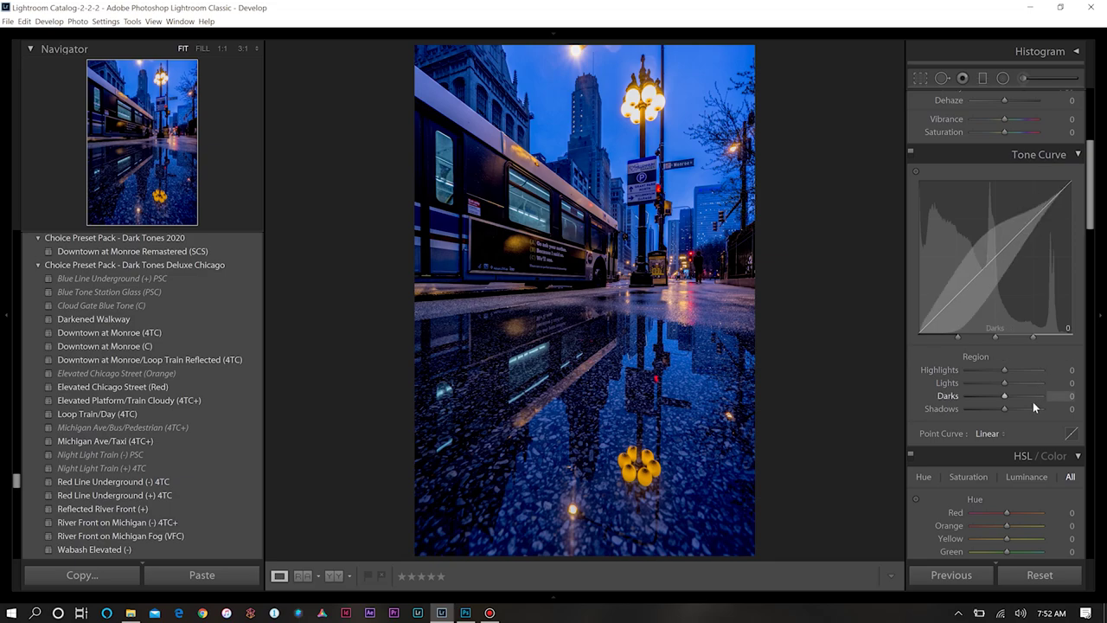
pyautogui.click(986, 433)
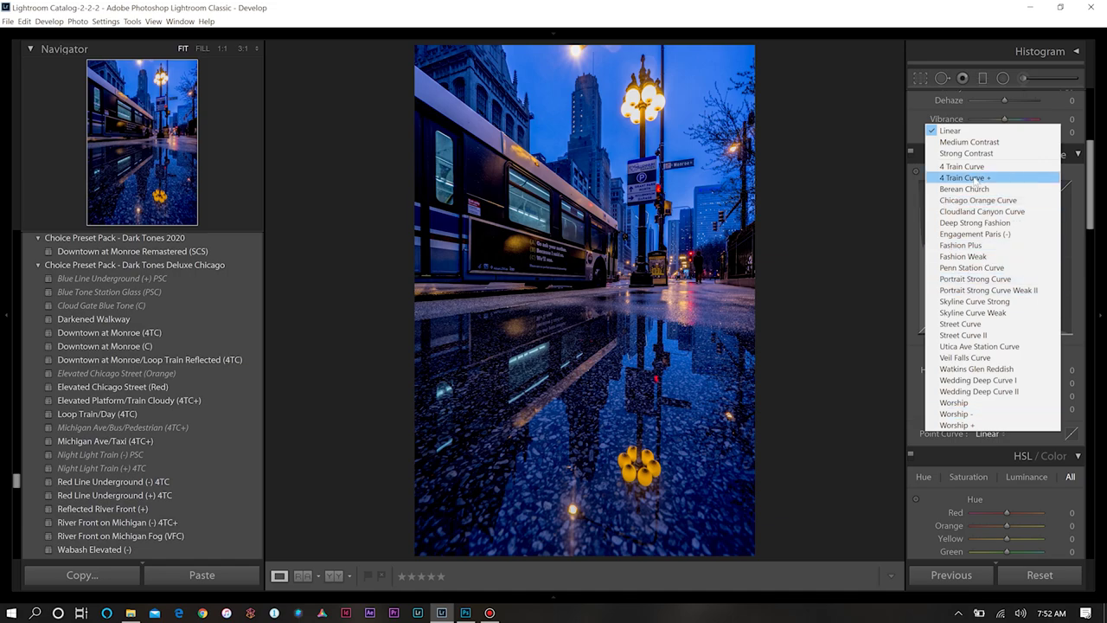
pyautogui.click(975, 180)
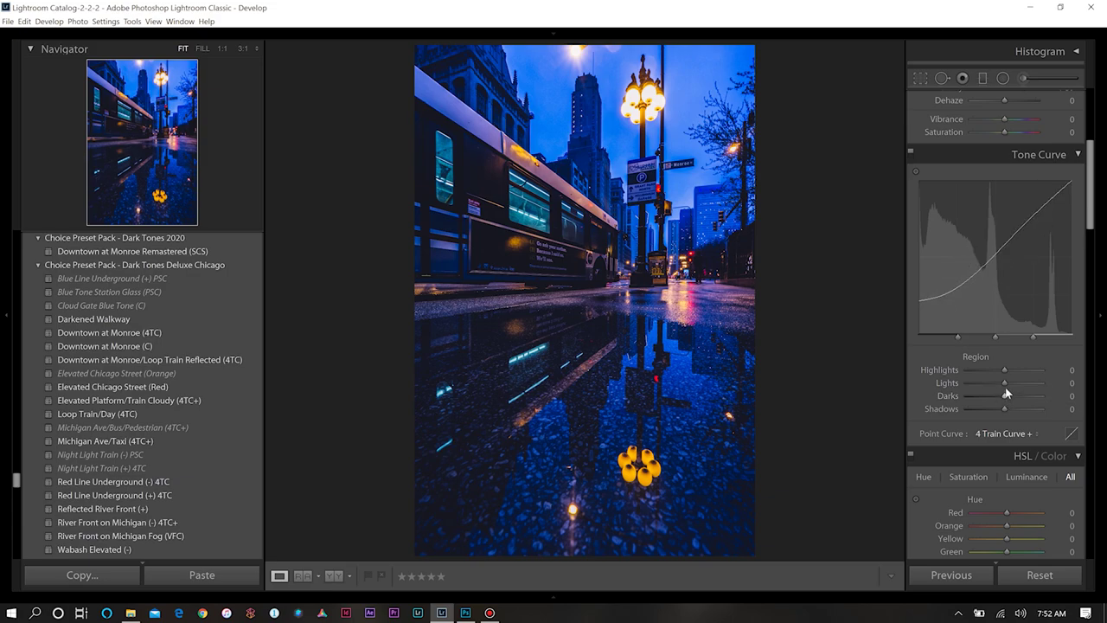
# - Set the tone curve regions to Lights -14, Darks -4 and Shadows +60
pyautogui.moveTo(1005, 383); pyautogui.dragTo(1001, 389)
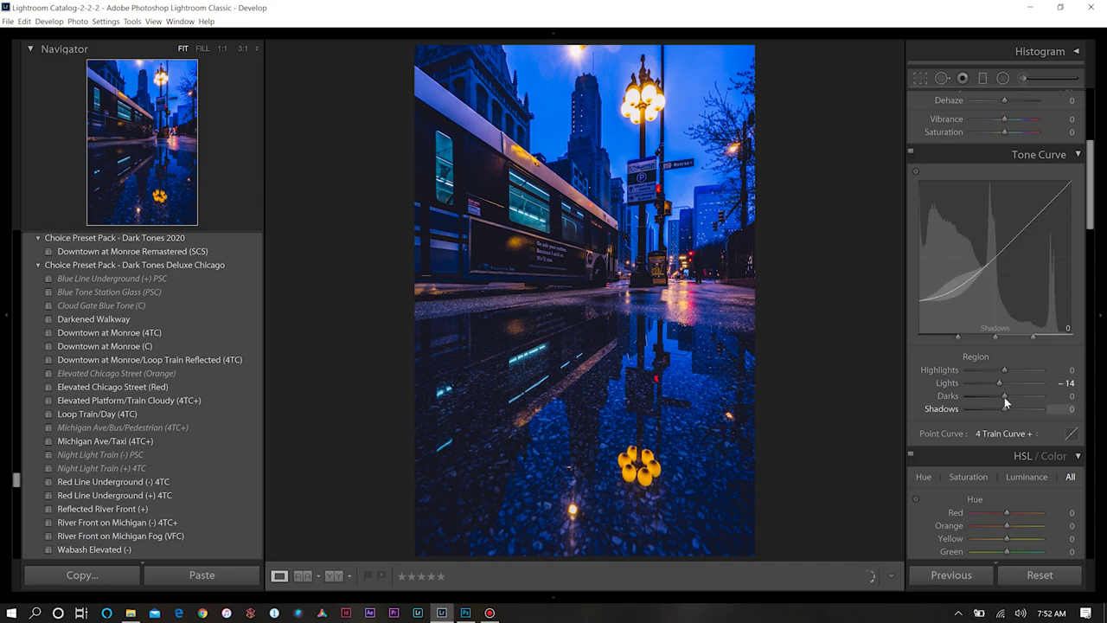
pyautogui.moveTo(1004, 397); pyautogui.dragTo(1027, 410)
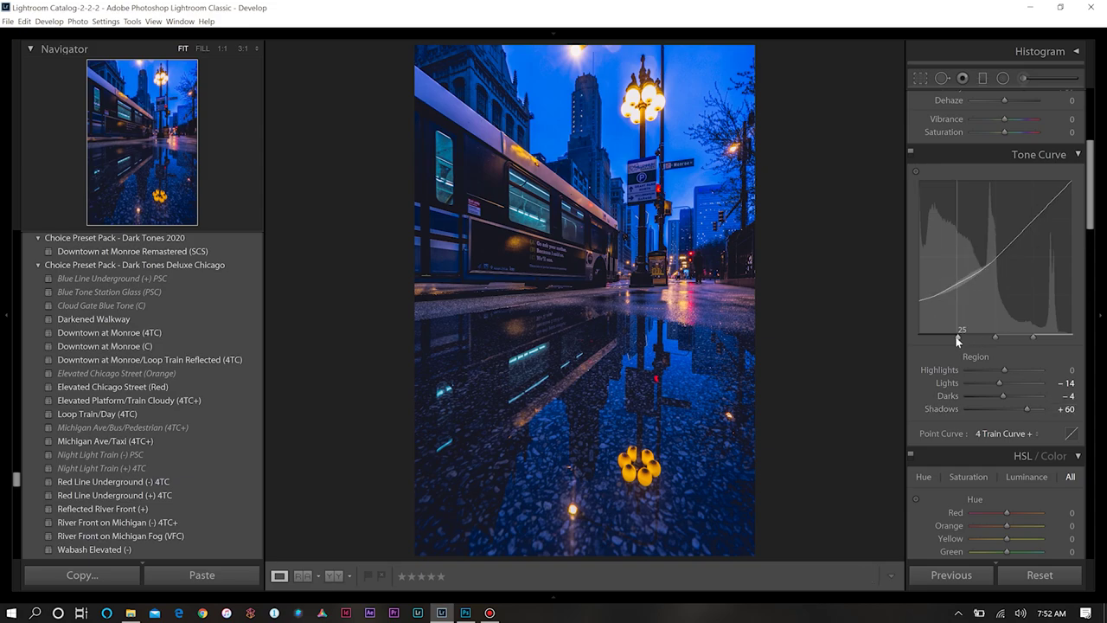
pyautogui.moveTo(958, 339); pyautogui.dragTo(1013, 340)
# - Set HSL hue for Red +100, Yellow +100, Magenta +25 and Green +16
pyautogui.scroll(-5, 1082, 255)
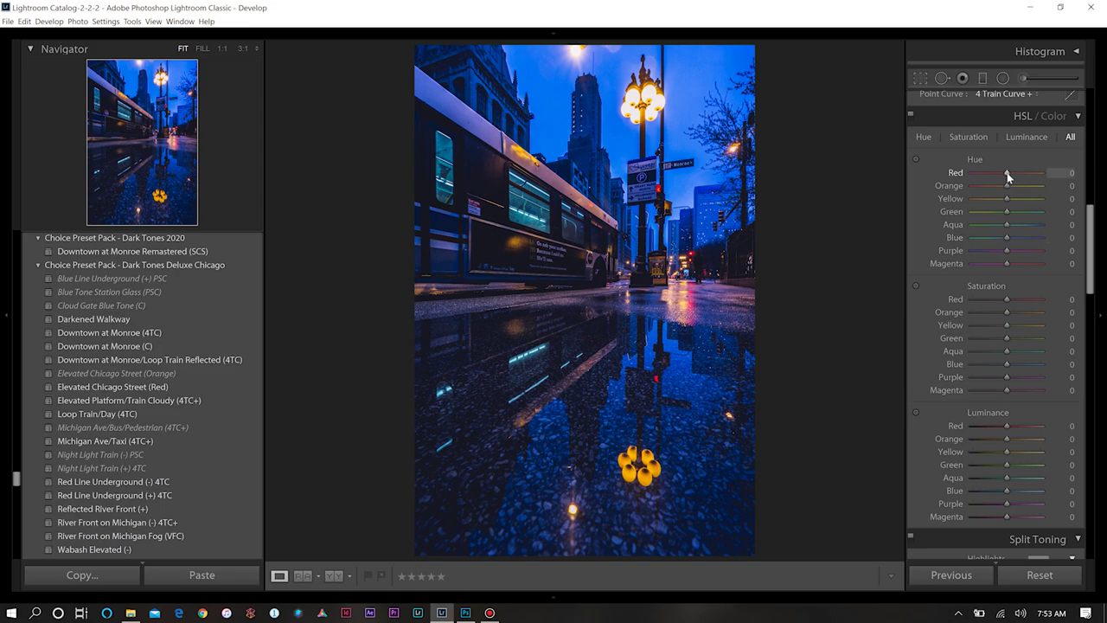
pyautogui.moveTo(1006, 172); pyautogui.dragTo(1096, 174)
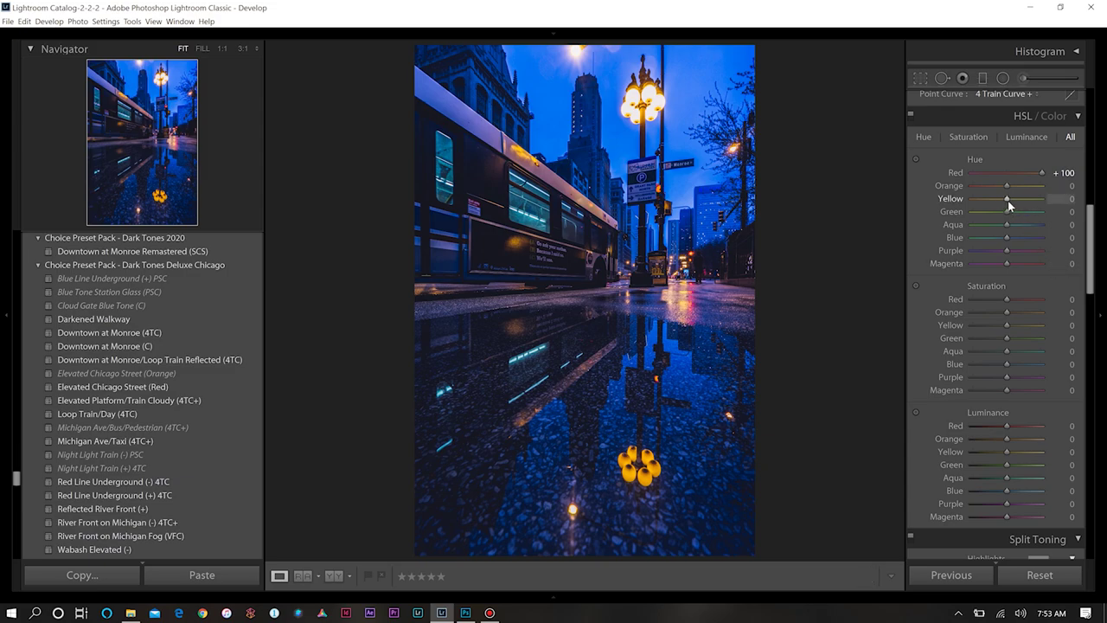
pyautogui.moveTo(1008, 199); pyautogui.dragTo(1060, 200)
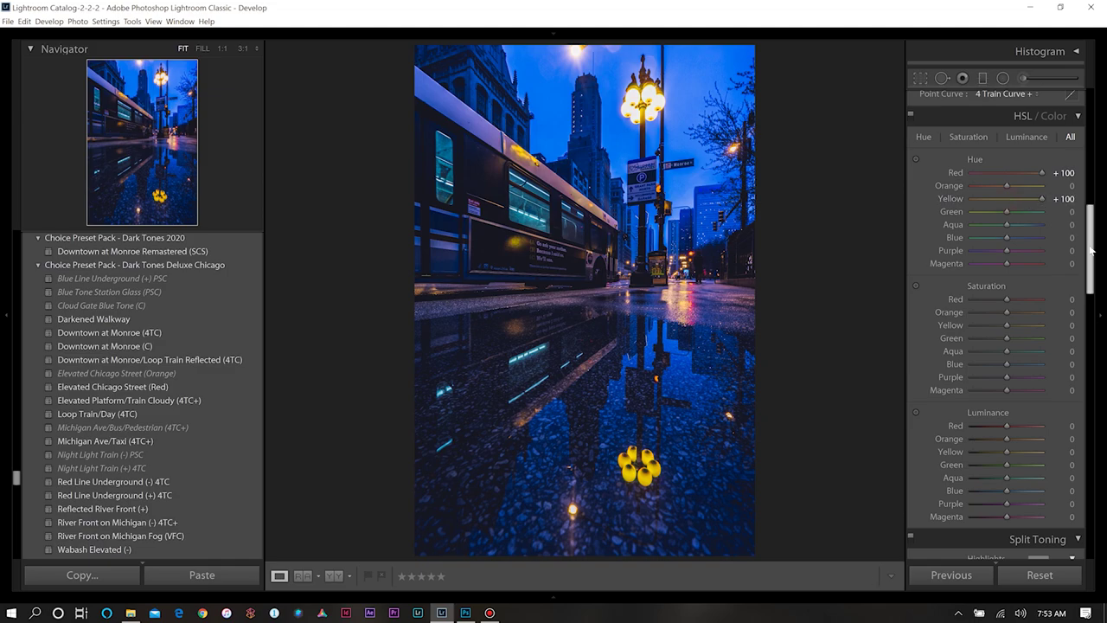
pyautogui.moveTo(1007, 264); pyautogui.dragTo(1014, 263)
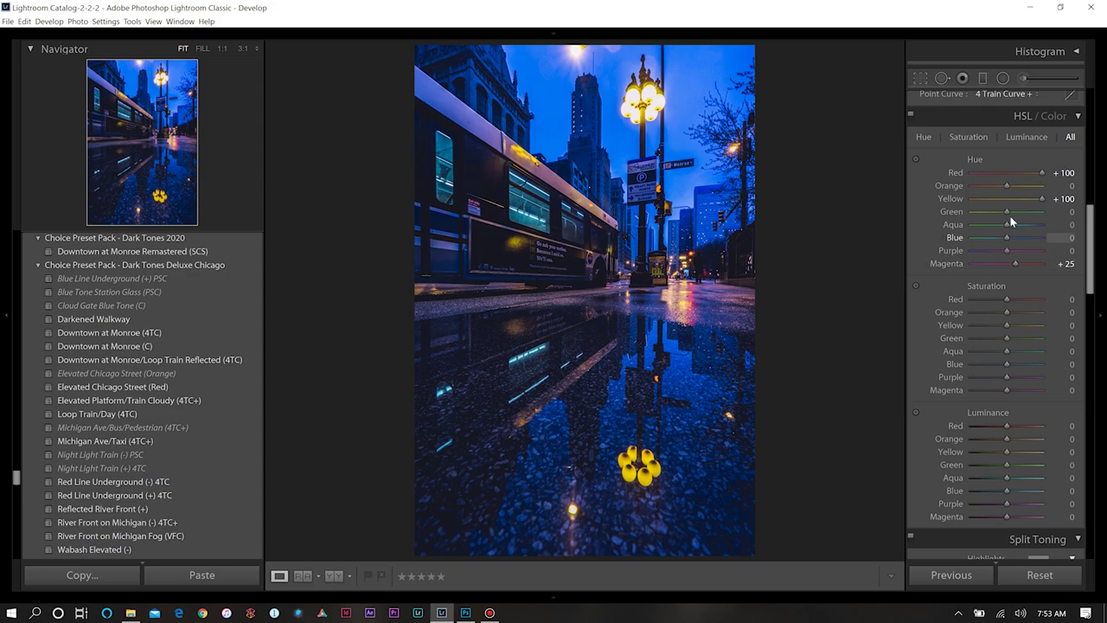
pyautogui.press('Up')
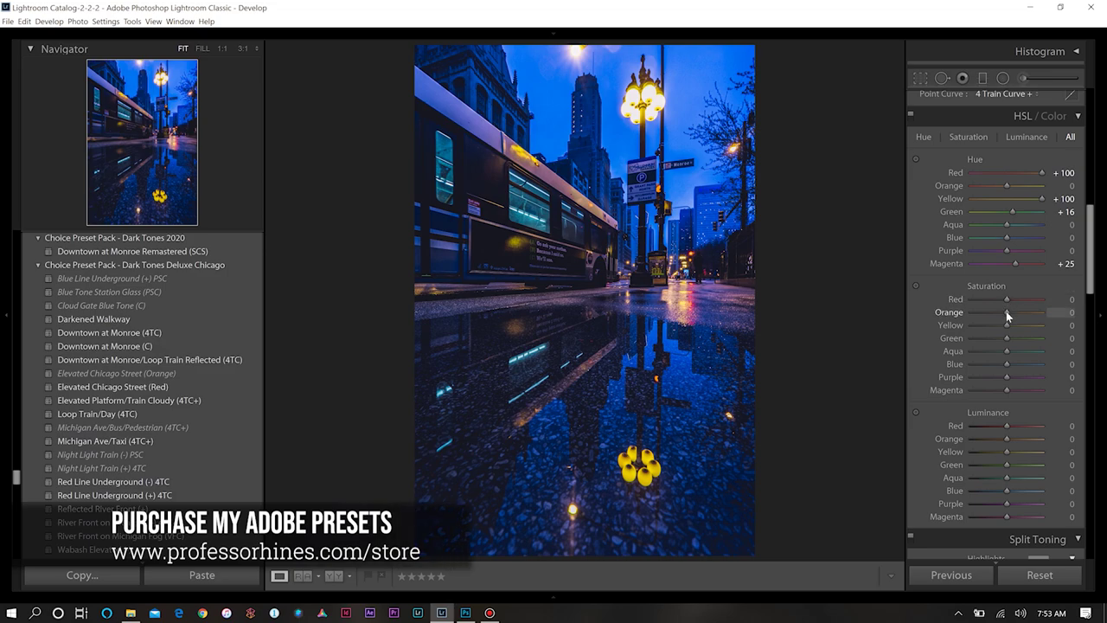
# - Set HSL saturation for Orange +25, Blue -89, Purple -62 and Aqua -30
pyautogui.moveTo(1007, 313); pyautogui.dragTo(1006, 303)
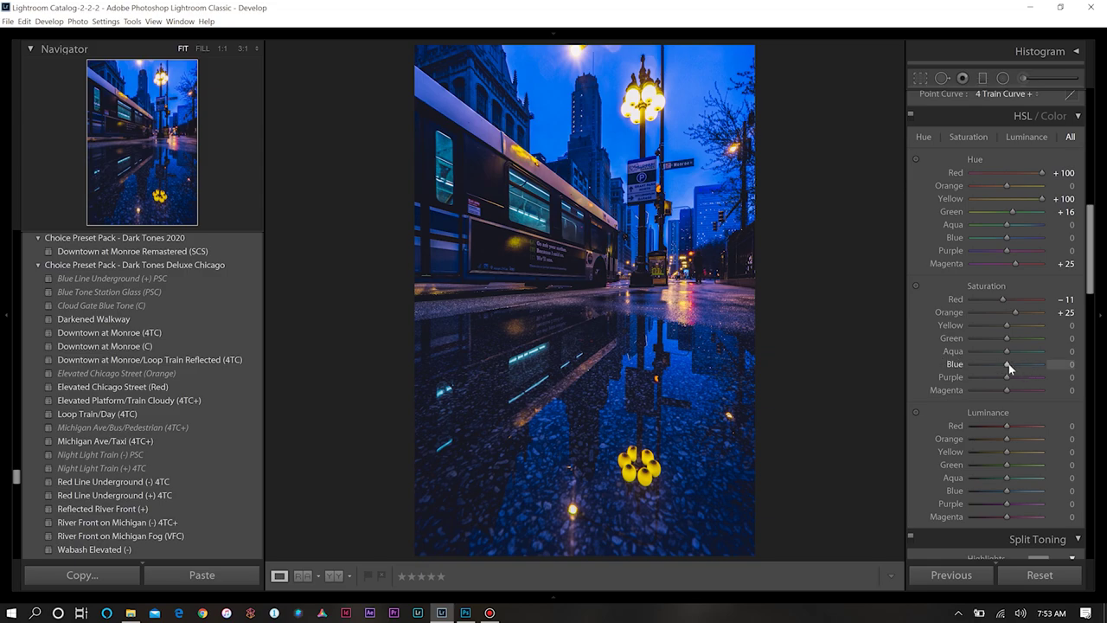
pyautogui.moveTo(1009, 363); pyautogui.dragTo(980, 365)
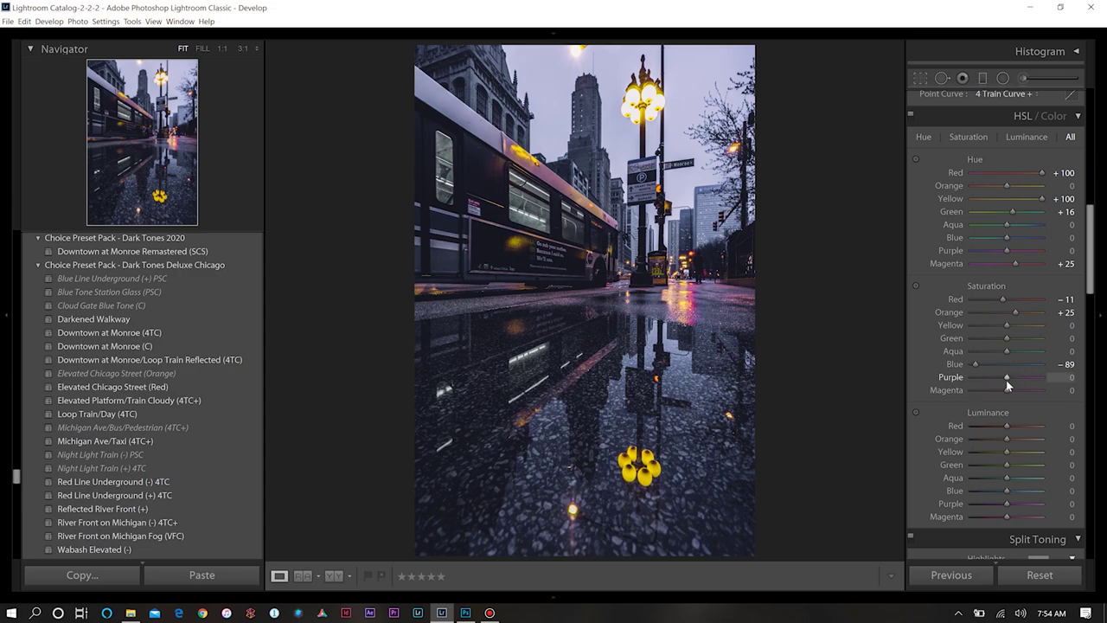
pyautogui.moveTo(1005, 376); pyautogui.dragTo(984, 388)
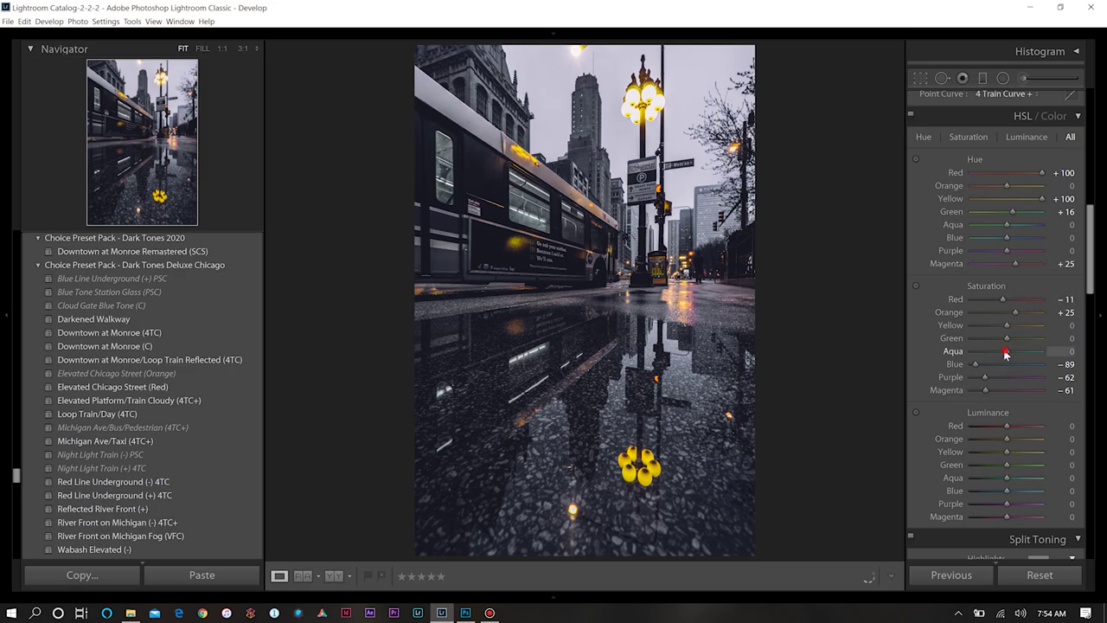
pyautogui.moveTo(1006, 350); pyautogui.dragTo(994, 349)
# - Set HSL luminance for Red +37, Orange +37, Yellow +23, Green +8, Blue -5, Purple -16
pyautogui.moveTo(1007, 428); pyautogui.dragTo(1018, 427)
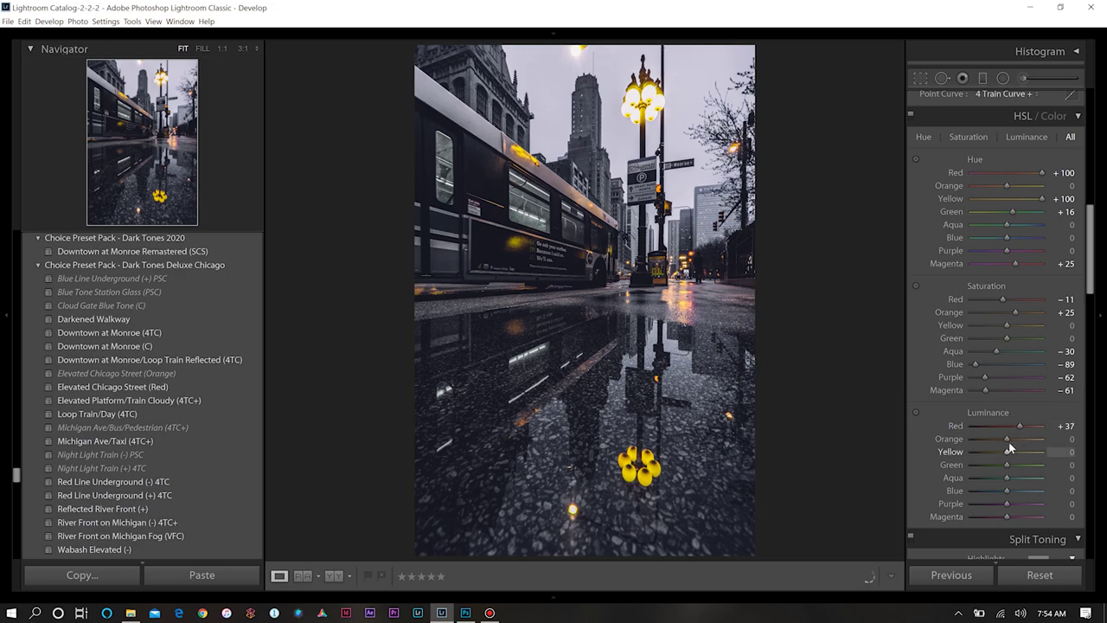
pyautogui.moveTo(1007, 439); pyautogui.dragTo(1011, 465)
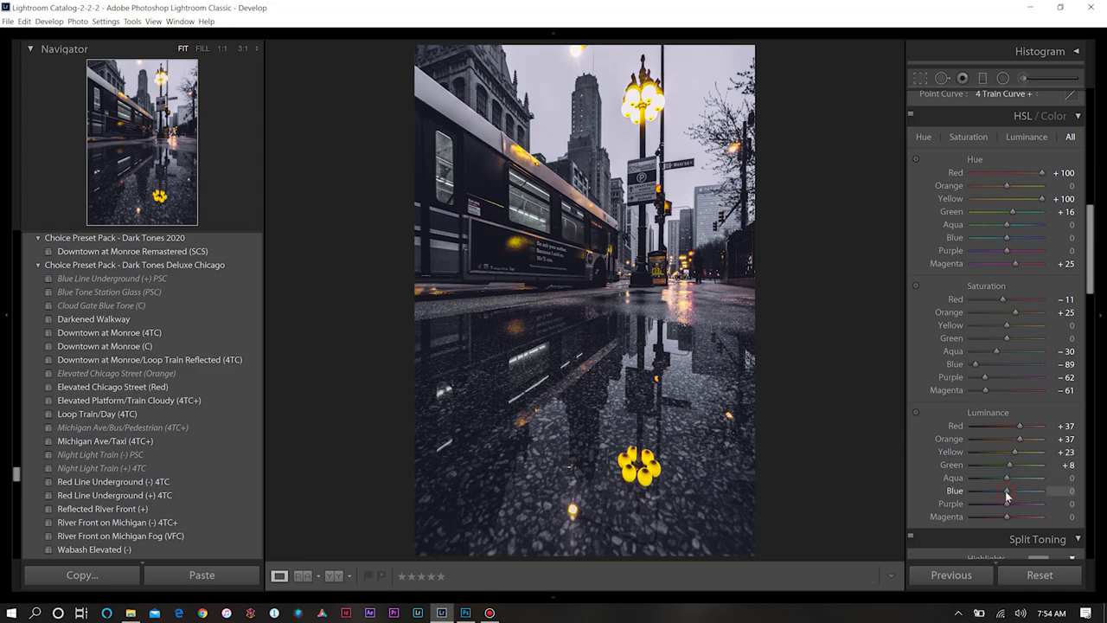
pyautogui.moveTo(1007, 490); pyautogui.dragTo(998, 509)
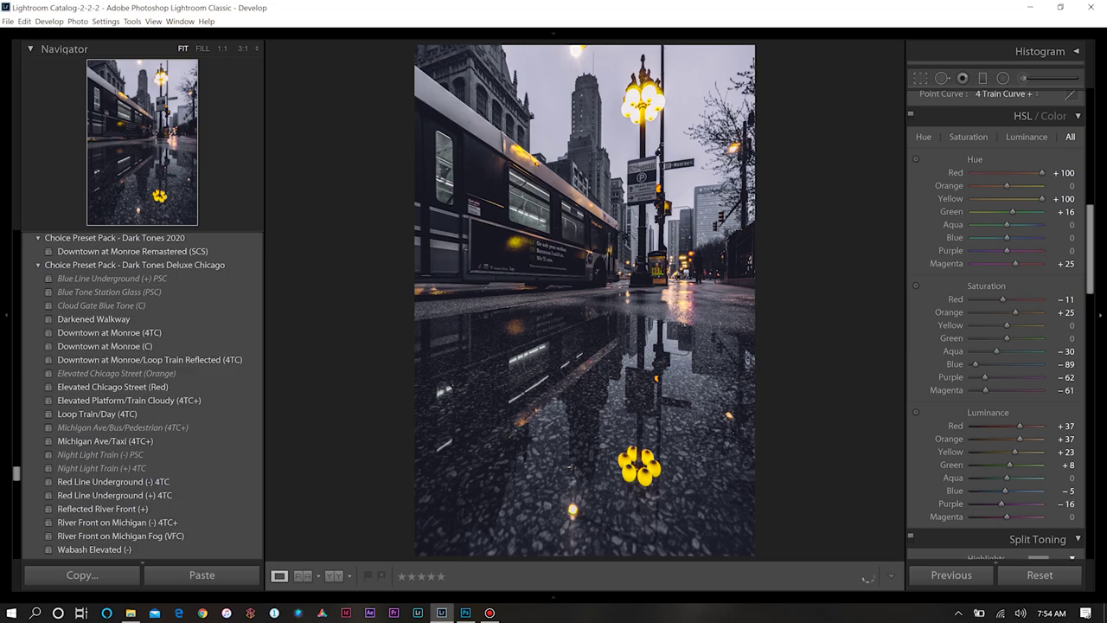
pyautogui.moveTo(1091, 227); pyautogui.dragTo(1095, 330)
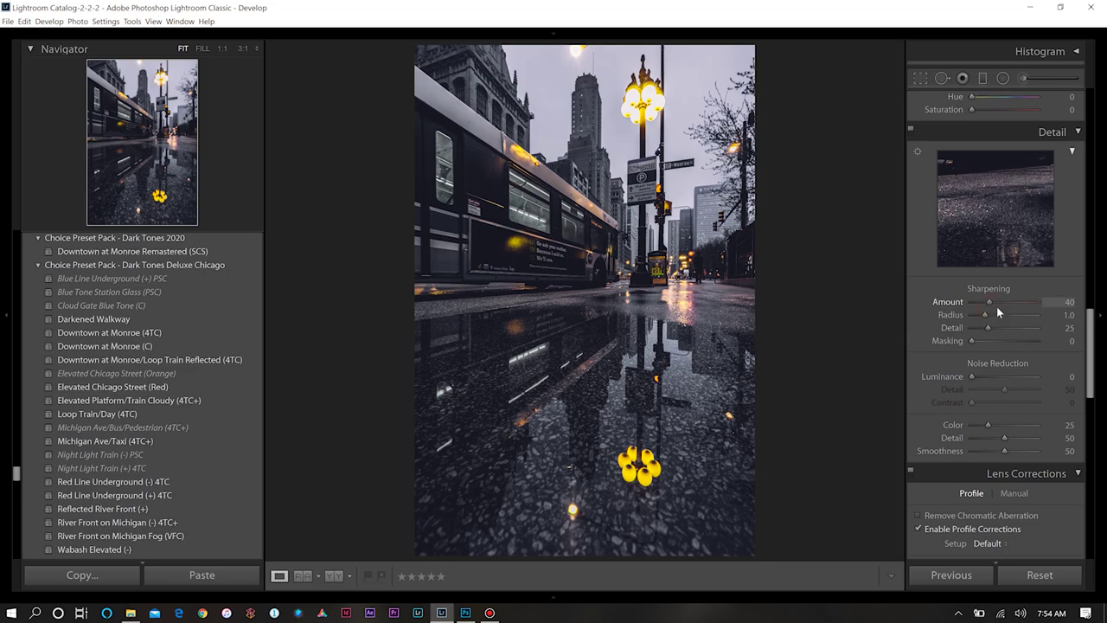
# - Raise Sharpening Amount to 84 and Luminance noise reduction to 20
pyautogui.moveTo(997, 309); pyautogui.dragTo(1003, 309)
pyautogui.moveTo(1005, 305); pyautogui.dragTo(1007, 305)
pyautogui.click(973, 377)
pyautogui.moveTo(974, 378); pyautogui.dragTo(987, 377)
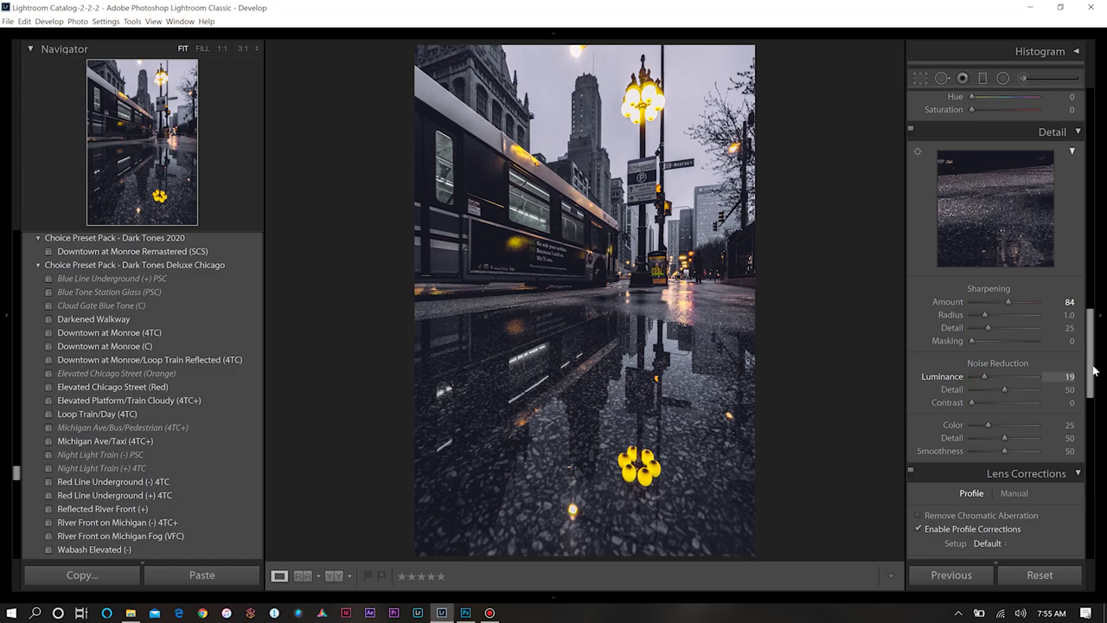
pyautogui.moveTo(1092, 356); pyautogui.dragTo(1089, 362)
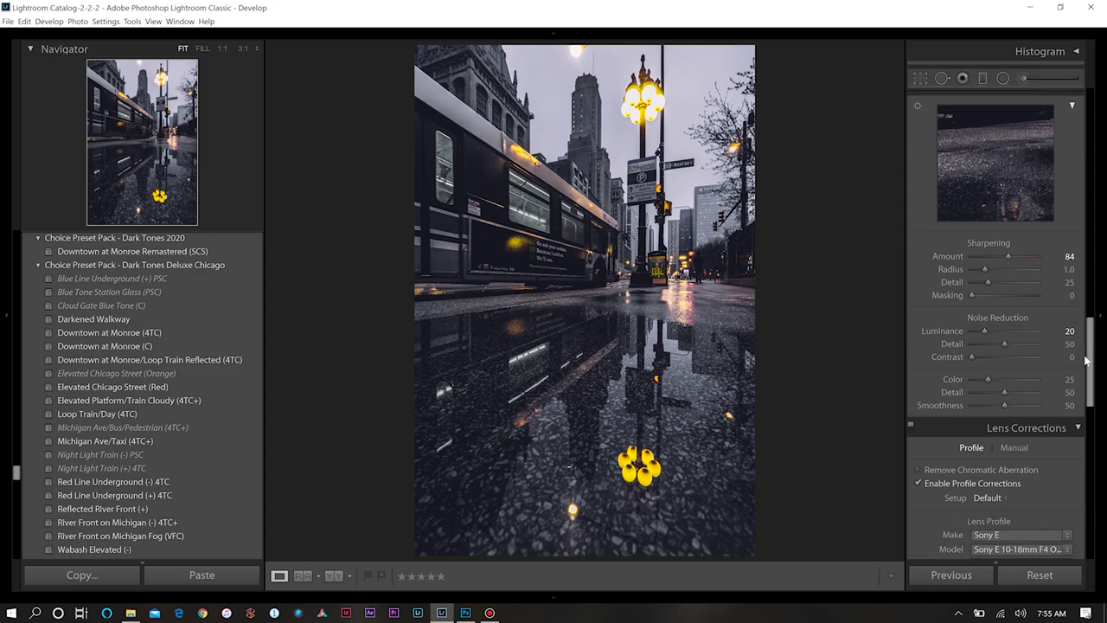
pyautogui.moveTo(1087, 359); pyautogui.dragTo(1083, 432)
# - Add a post-crop vignette with Amount -43, Midpoint 0, Roundness +100 and Feather 100
pyautogui.scroll(-10, 1038, 346)
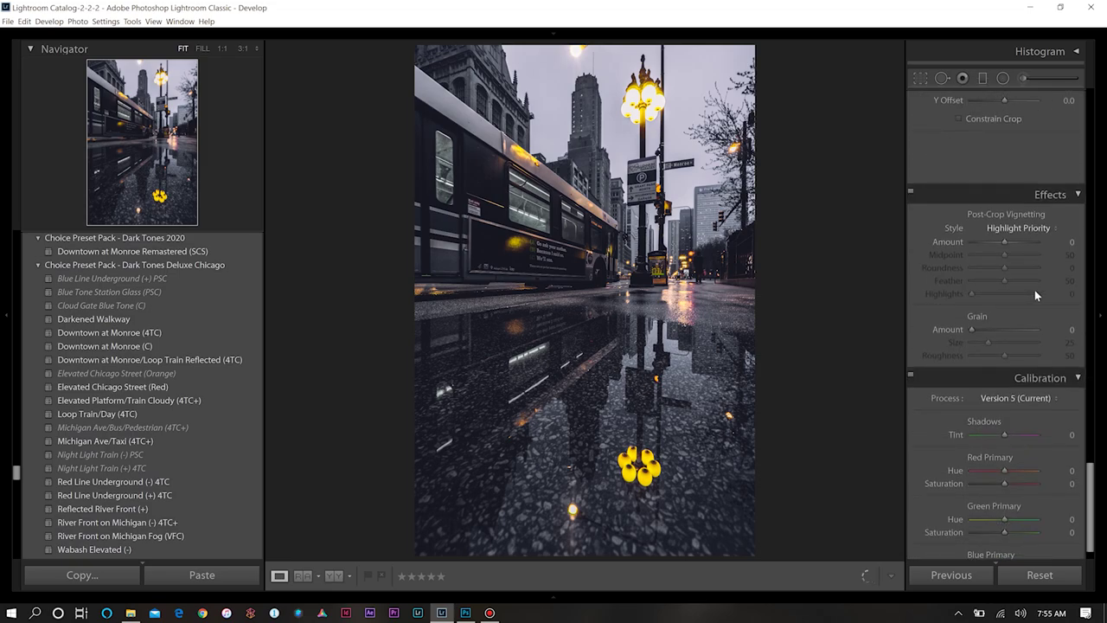
pyautogui.scroll(-1, 1034, 294)
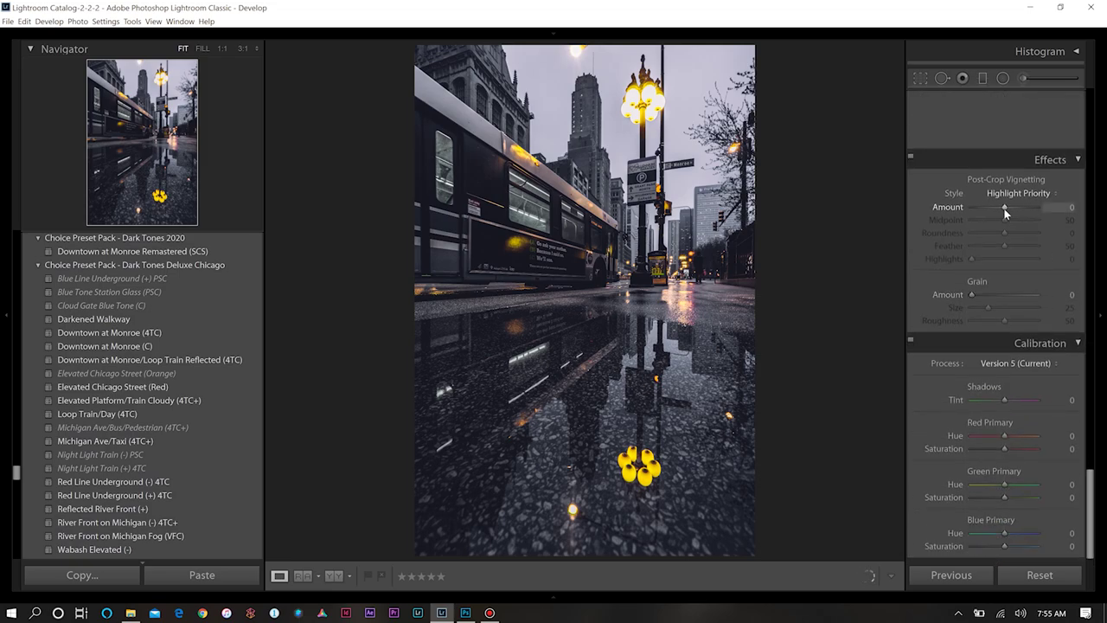
pyautogui.moveTo(1005, 208); pyautogui.dragTo(991, 212)
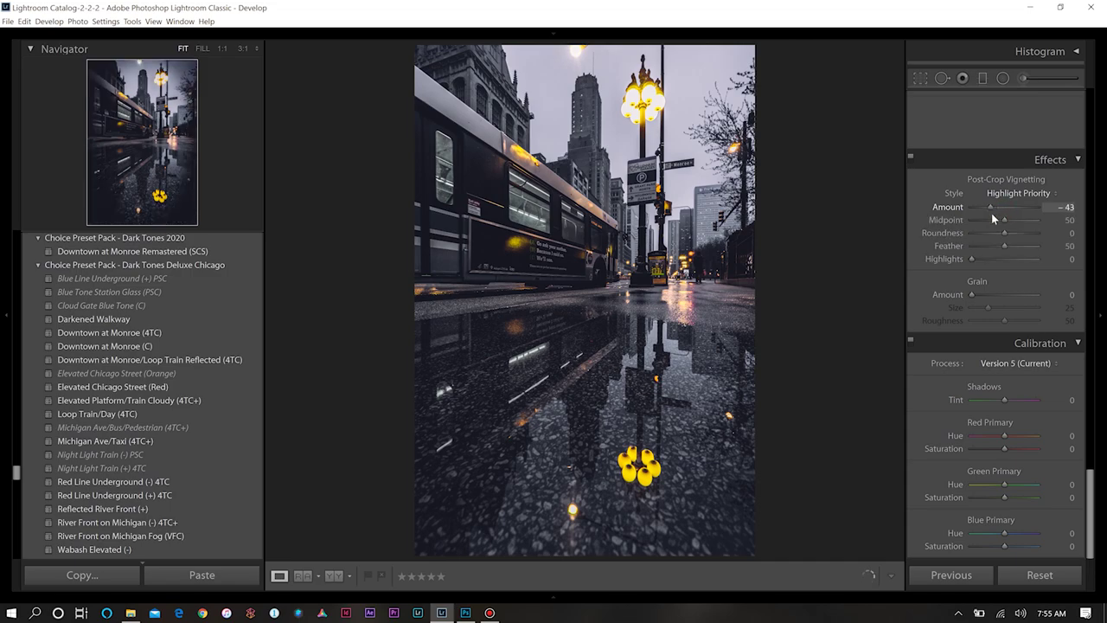
pyautogui.moveTo(1004, 220); pyautogui.dragTo(862, 276)
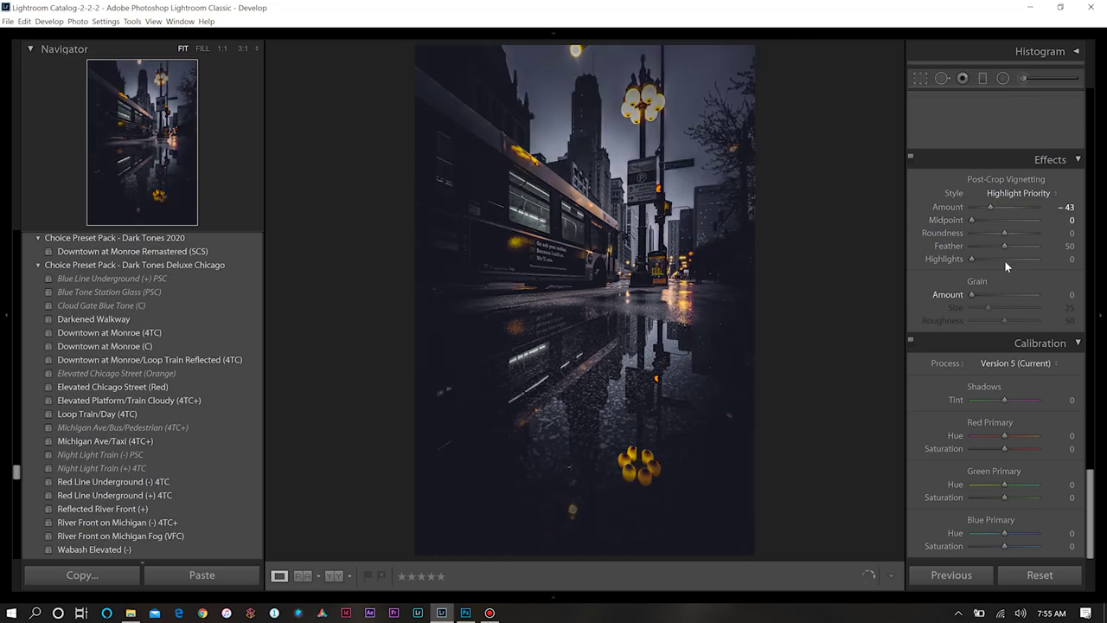
pyautogui.moveTo(1004, 246); pyautogui.dragTo(1099, 251)
pyautogui.moveTo(999, 231); pyautogui.dragTo(1103, 231)
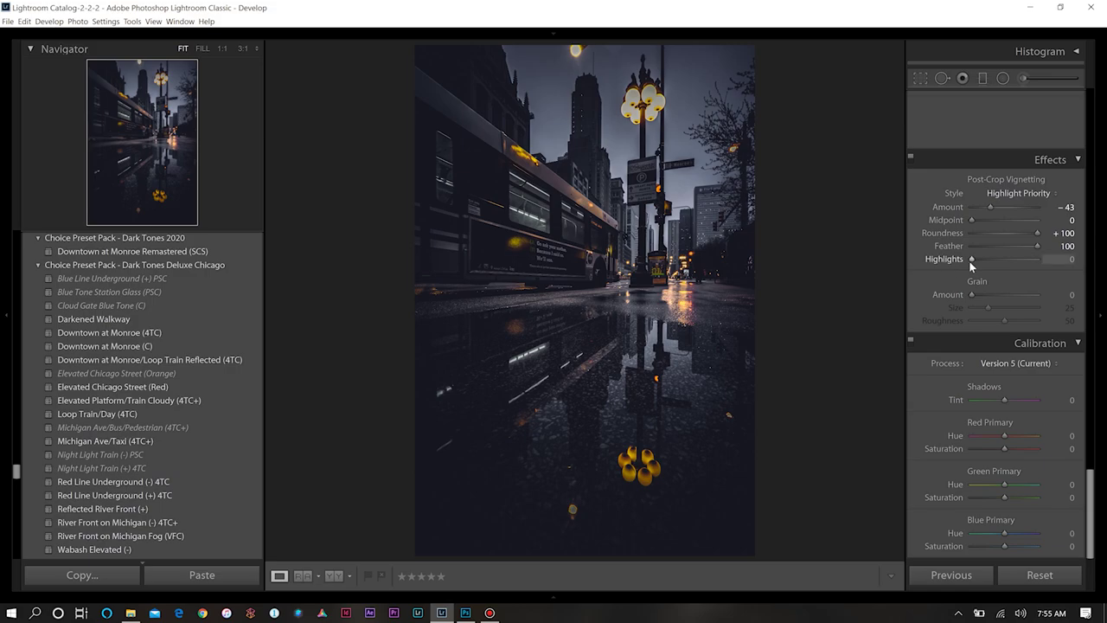
# - Set the vignette Highlights to 48
pyautogui.moveTo(969, 261); pyautogui.dragTo(1005, 257)
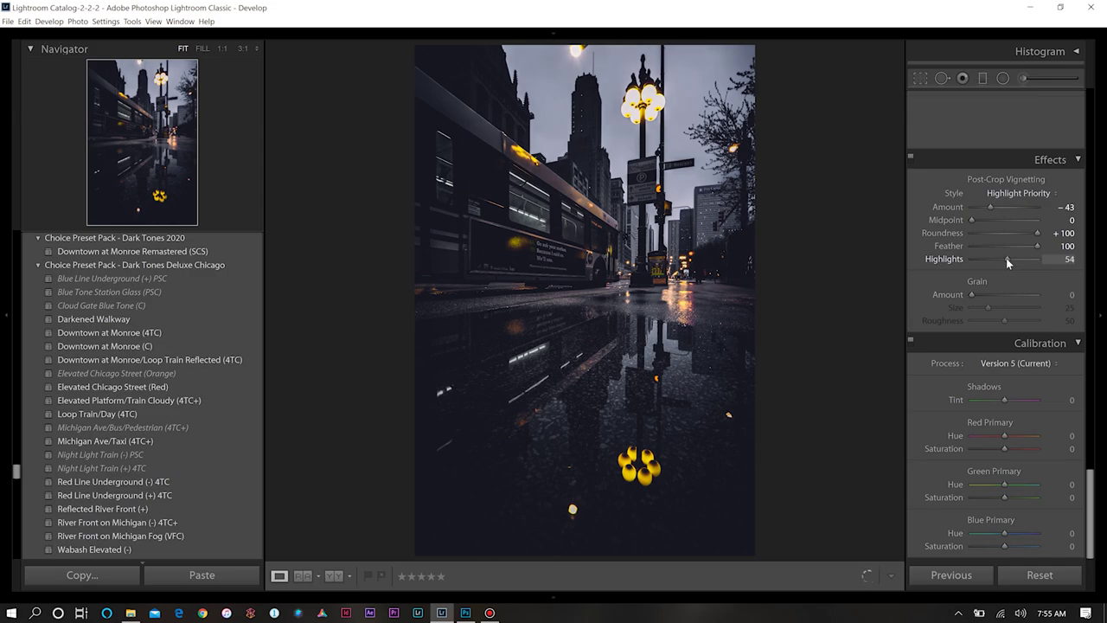
pyautogui.doubleClick(966, 259)
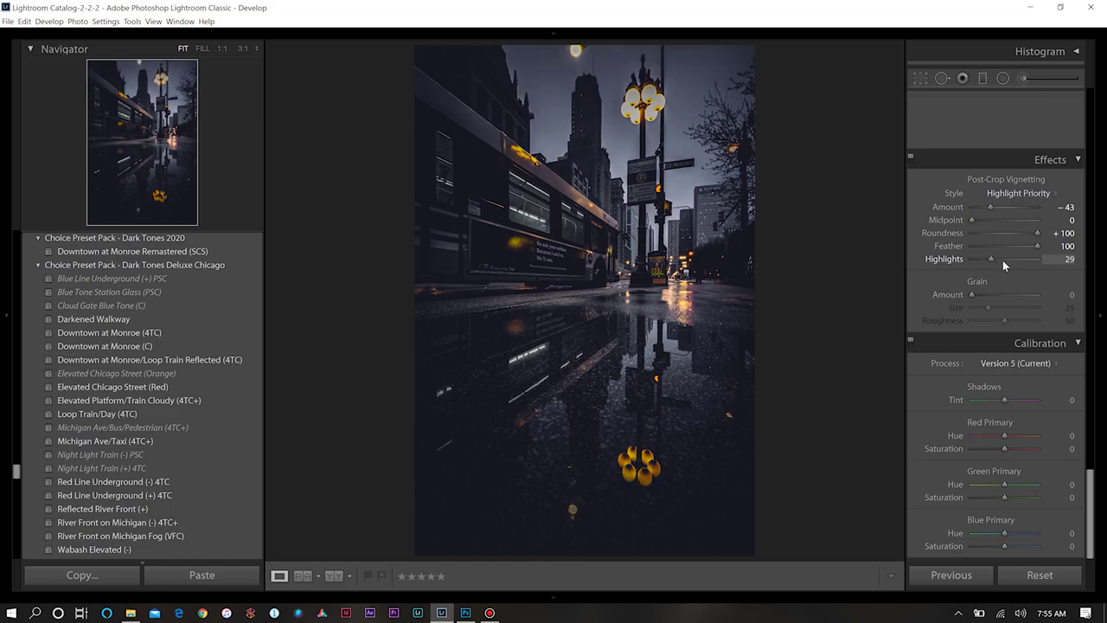
pyautogui.moveTo(1003, 260); pyautogui.dragTo(1008, 259)
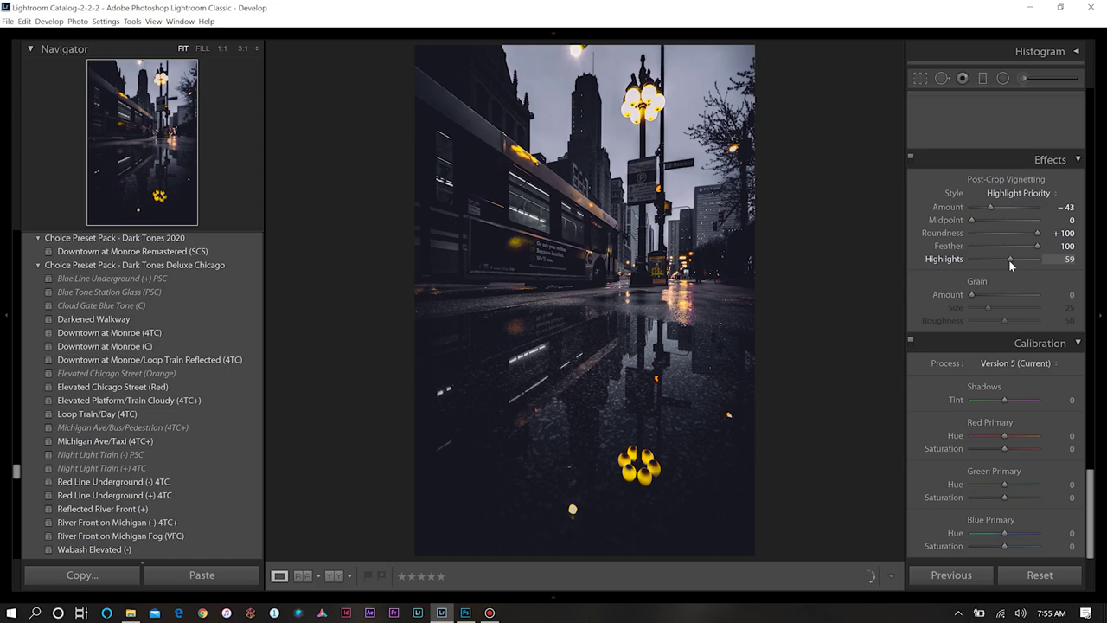
pyautogui.moveTo(1004, 259); pyautogui.dragTo(1001, 260)
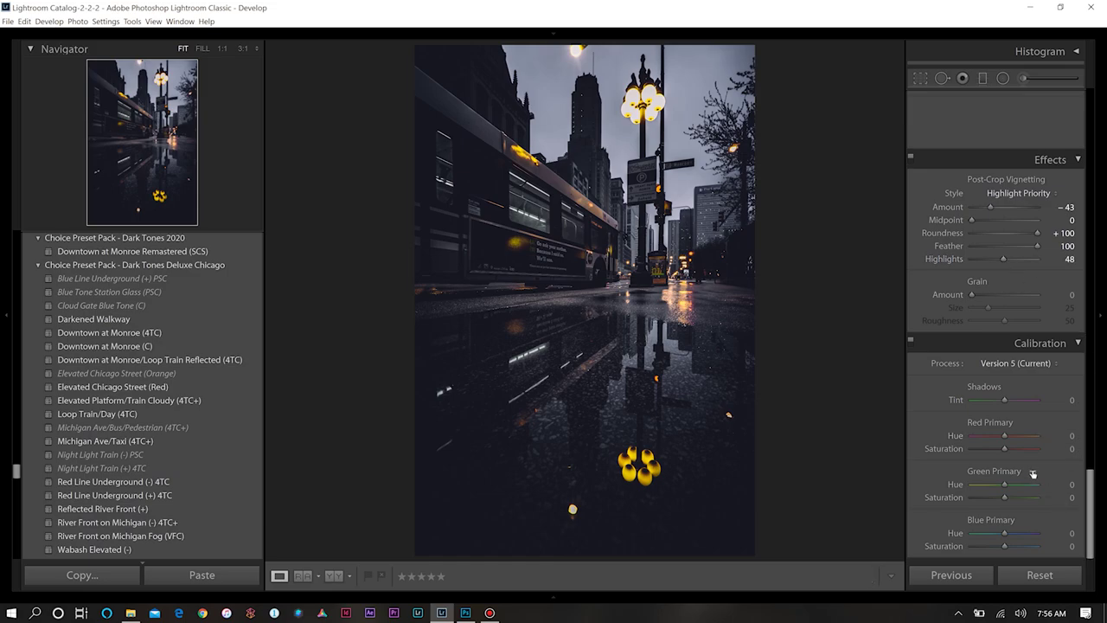
# - Set Red Primary Hue +22, Green Hue +40 / Sat -25, Blue Hue -16 / Sat -14
pyautogui.moveTo(1005, 437); pyautogui.dragTo(1011, 439)
pyautogui.moveTo(1004, 483)
pyautogui.mouseDown()
pyautogui.moveTo(1020, 489)
pyautogui.moveTo(994, 499)
pyautogui.mouseUp()
pyautogui.moveTo(1003, 548); pyautogui.dragTo(1000, 536)
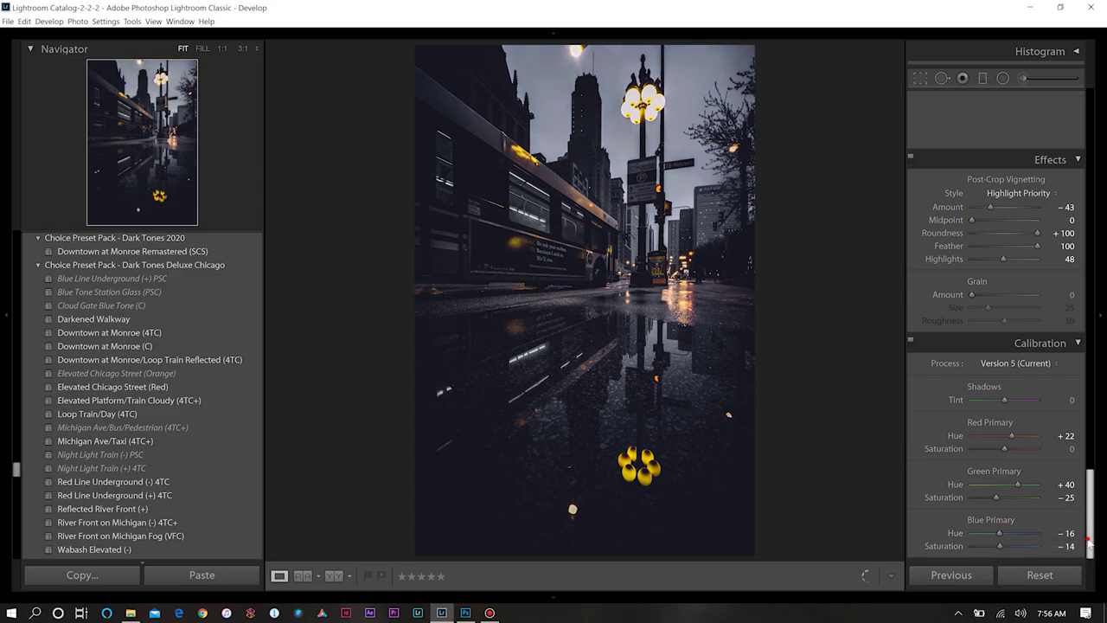
pyautogui.moveTo(1092, 543); pyautogui.dragTo(1082, 326)
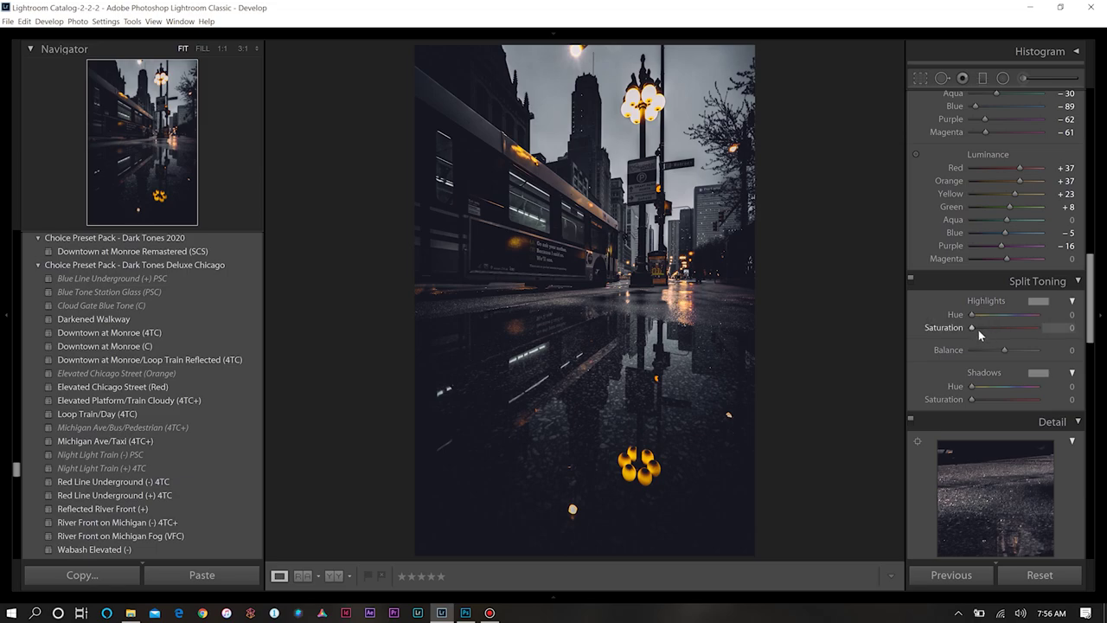
# - Set the highlight split tone to Saturation 16 with Balance -30
pyautogui.moveTo(979, 329); pyautogui.dragTo(982, 330)
pyautogui.moveTo(973, 328); pyautogui.dragTo(989, 315)
pyautogui.moveTo(1005, 350); pyautogui.dragTo(996, 352)
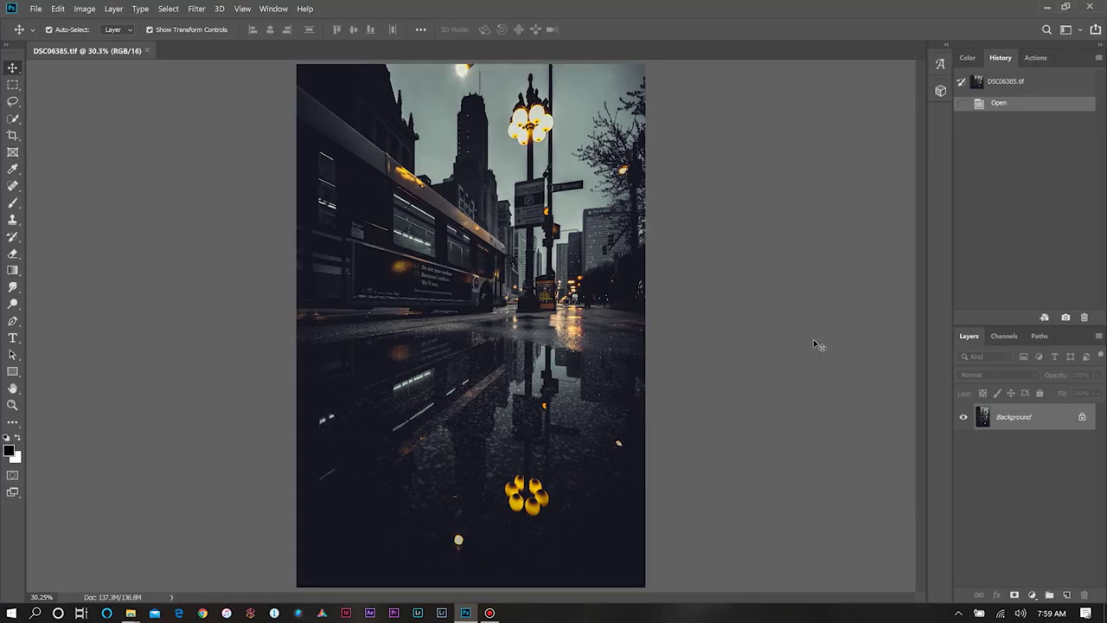
# - Apply Levels from the Custom 7 preset with the black input lowered to 4 (4 / 1.03 / 245)
pyautogui.click(84, 9)
pyautogui.moveTo(147, 40)
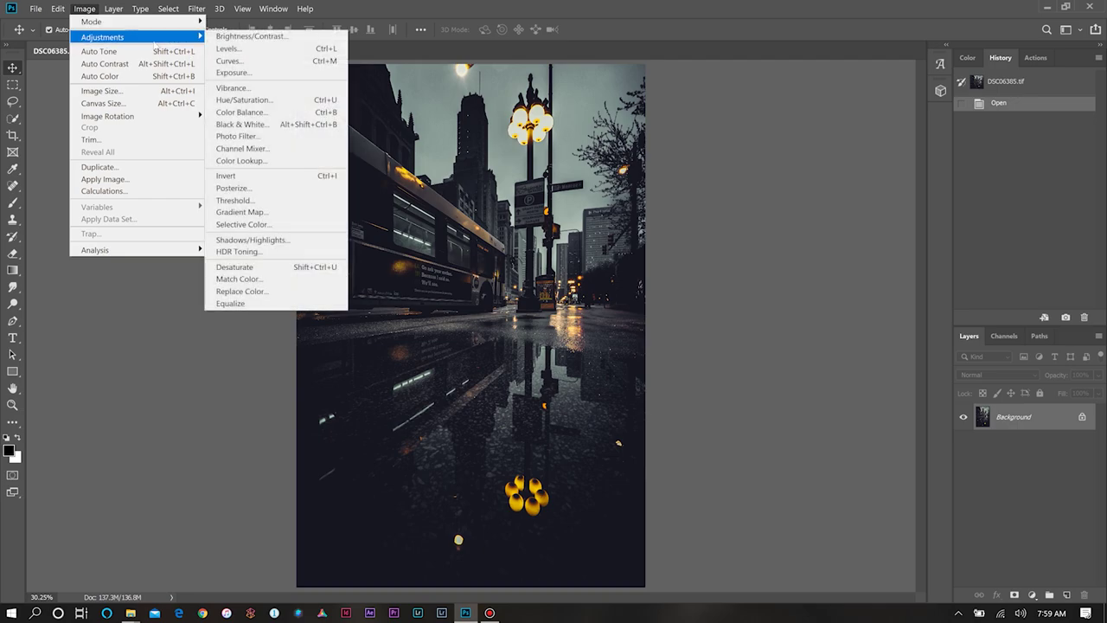
pyautogui.click(242, 50)
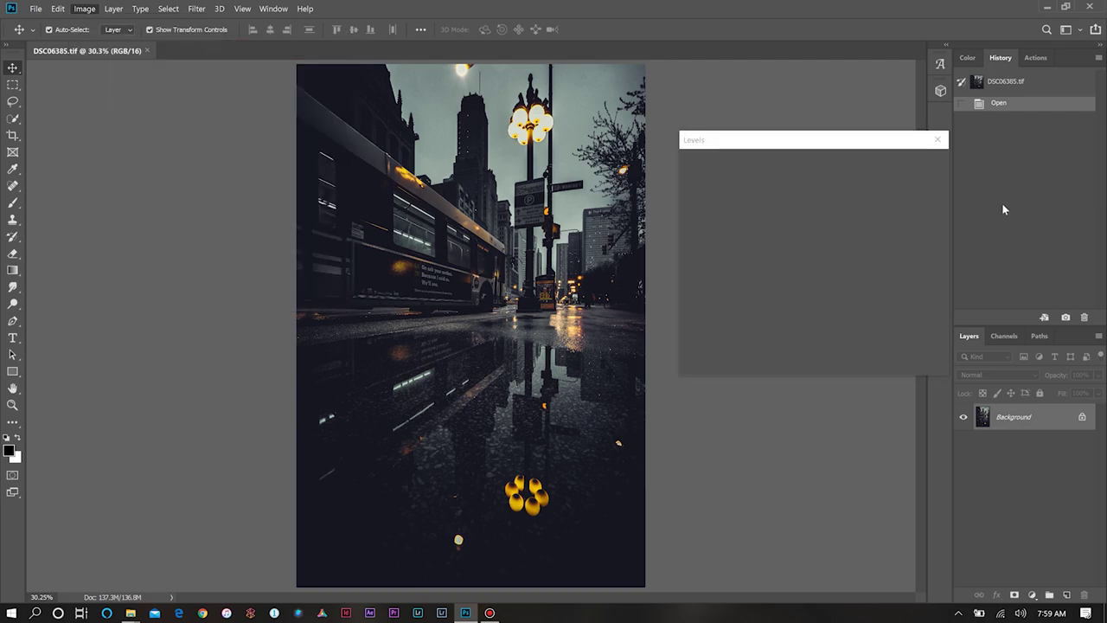
pyautogui.click(788, 163)
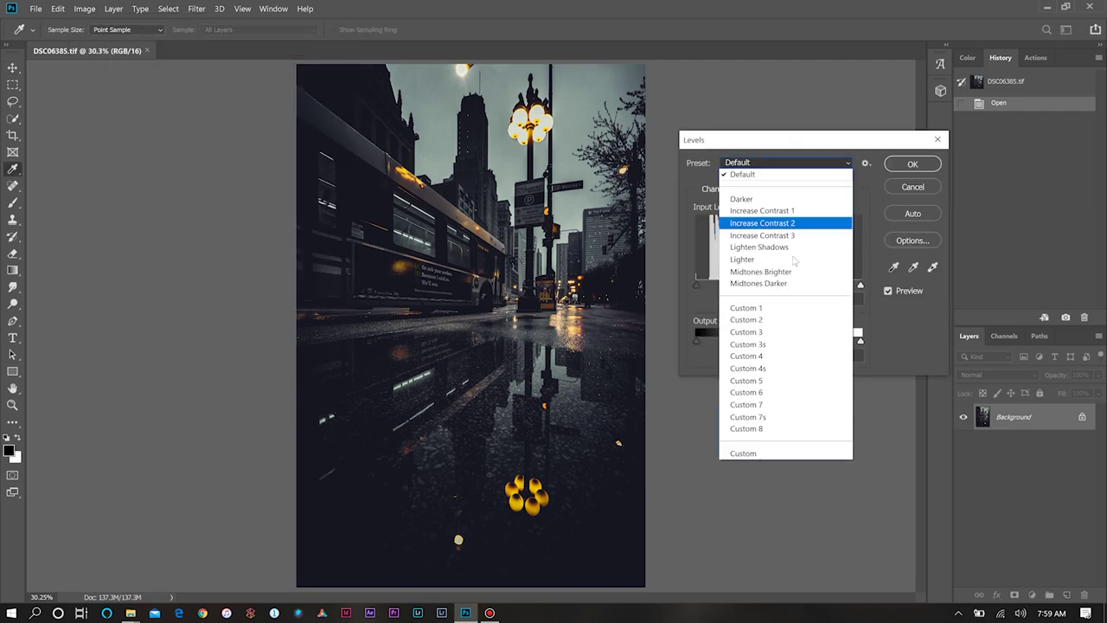
pyautogui.click(760, 404)
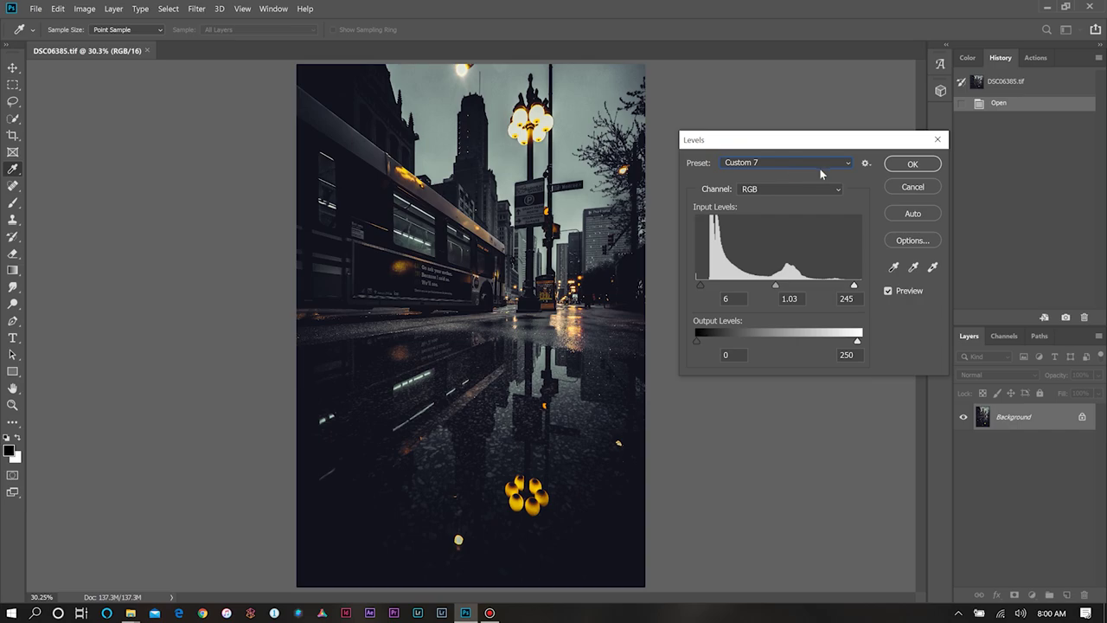
pyautogui.click(736, 301)
pyautogui.write('4')
pyautogui.click(924, 164)
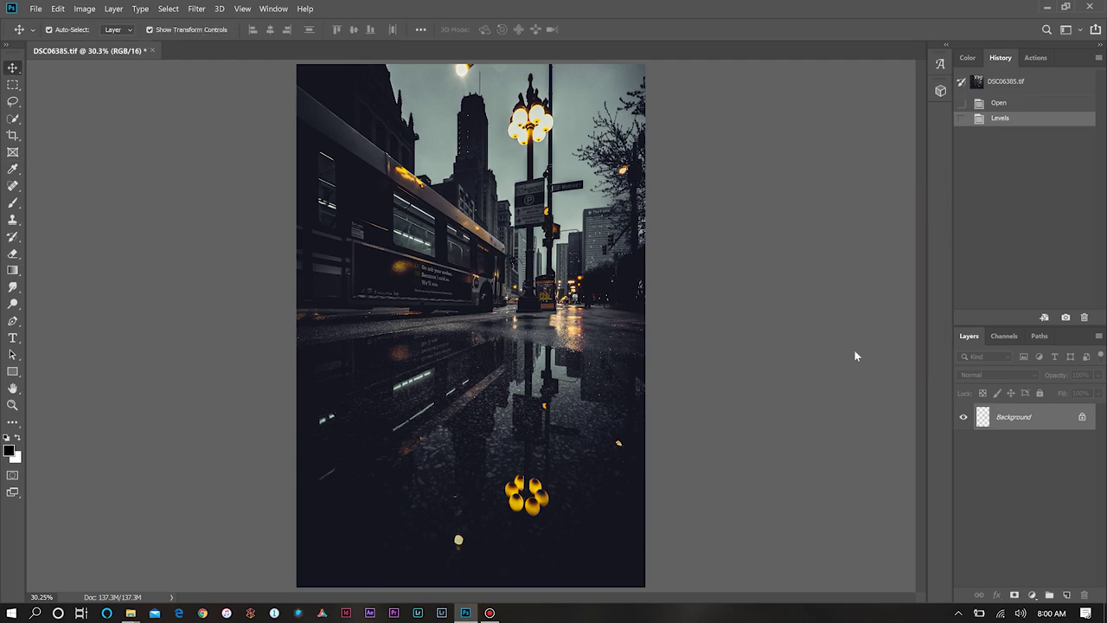
# - Apply a Curves adjustment using the Custom 2 preset after comparing it with Custom 3
pyautogui.click(84, 9)
pyautogui.moveTo(181, 37)
pyautogui.click(248, 62)
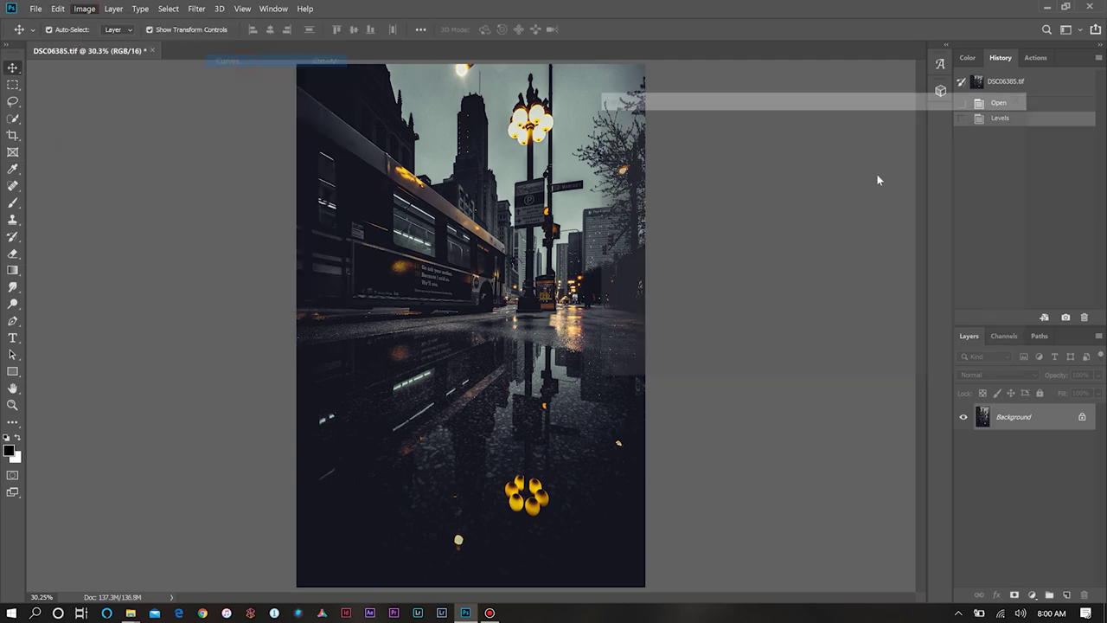
pyautogui.click(726, 124)
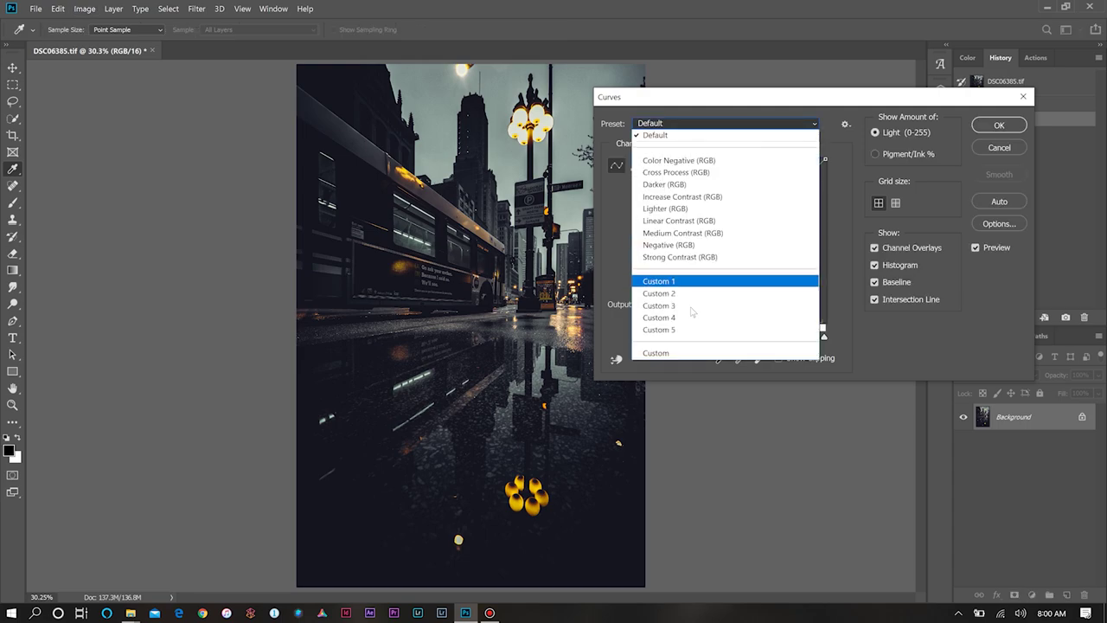
pyautogui.click(679, 291)
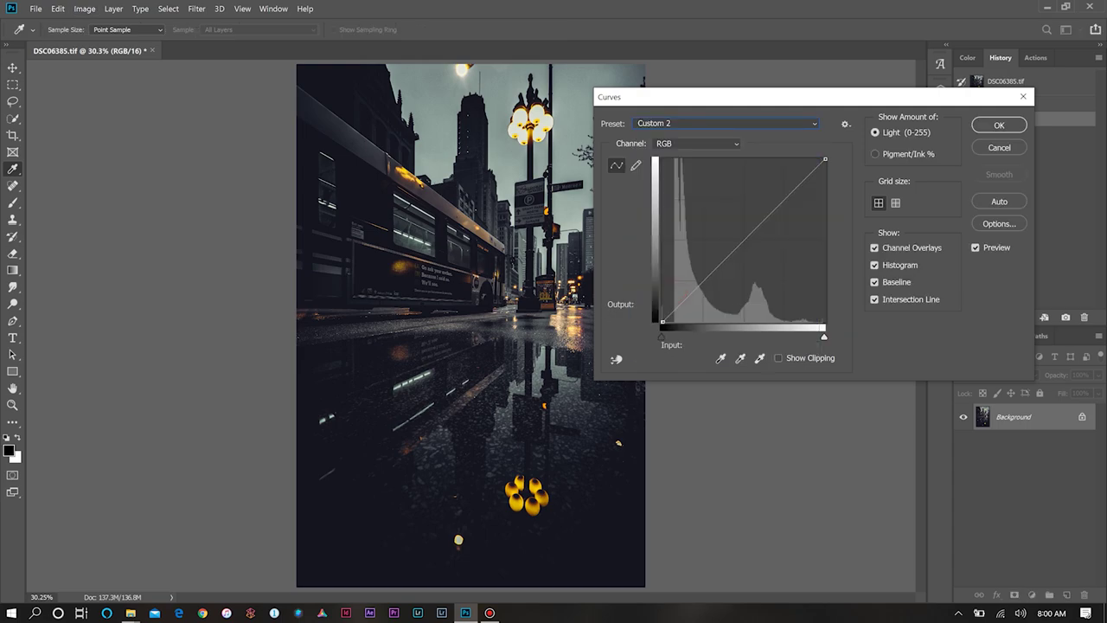
pyautogui.click(692, 123)
pyautogui.click(739, 315)
pyautogui.click(737, 123)
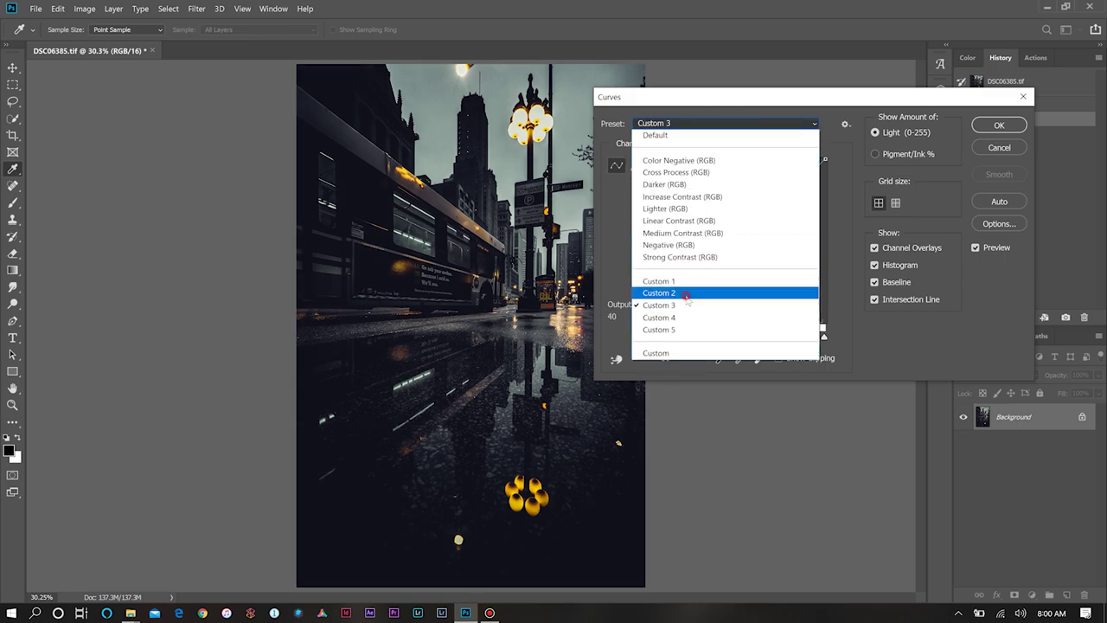
pyautogui.click(692, 291)
pyautogui.click(995, 126)
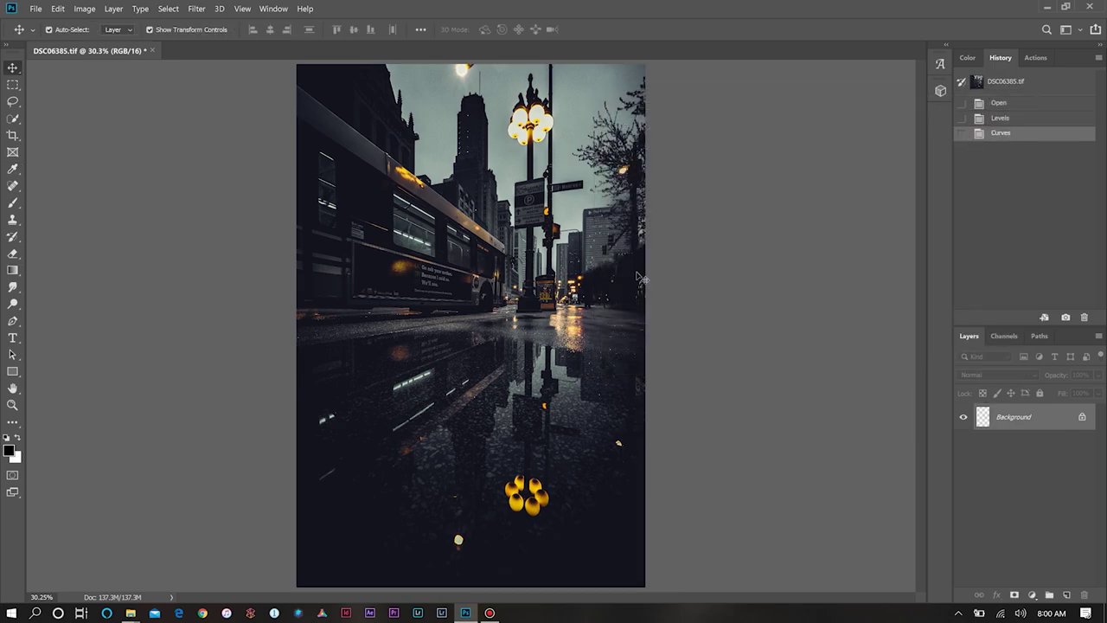
# - Select the Dodge Tool at 4% and brush midtones on the bus, distant street and puddle
pyautogui.click(13, 303)
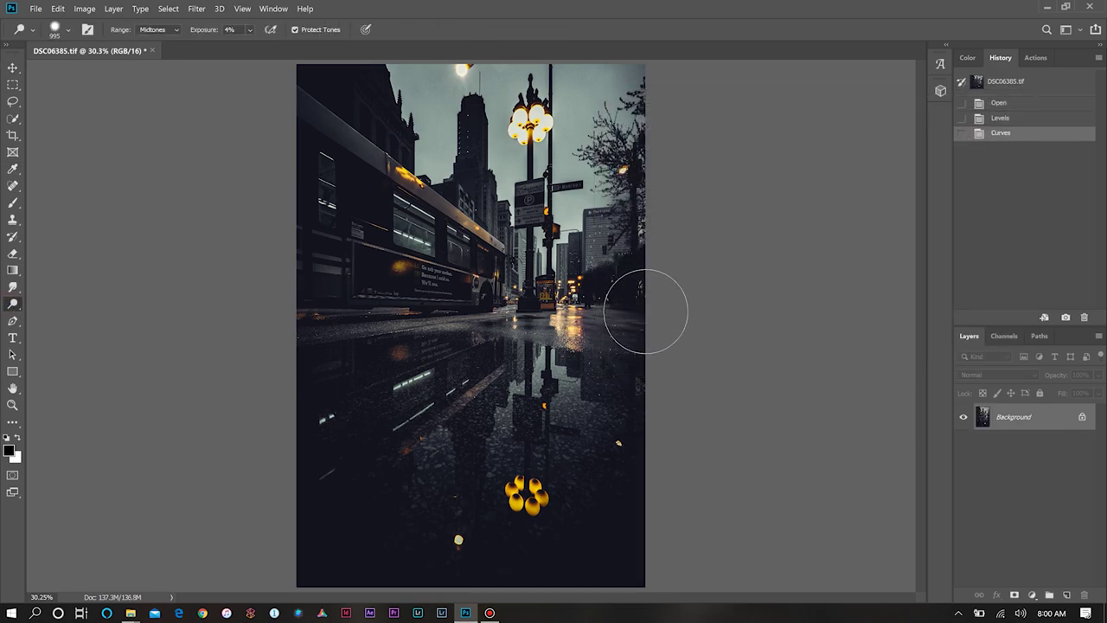
pyautogui.rightClick(13, 304)
pyautogui.click(66, 303)
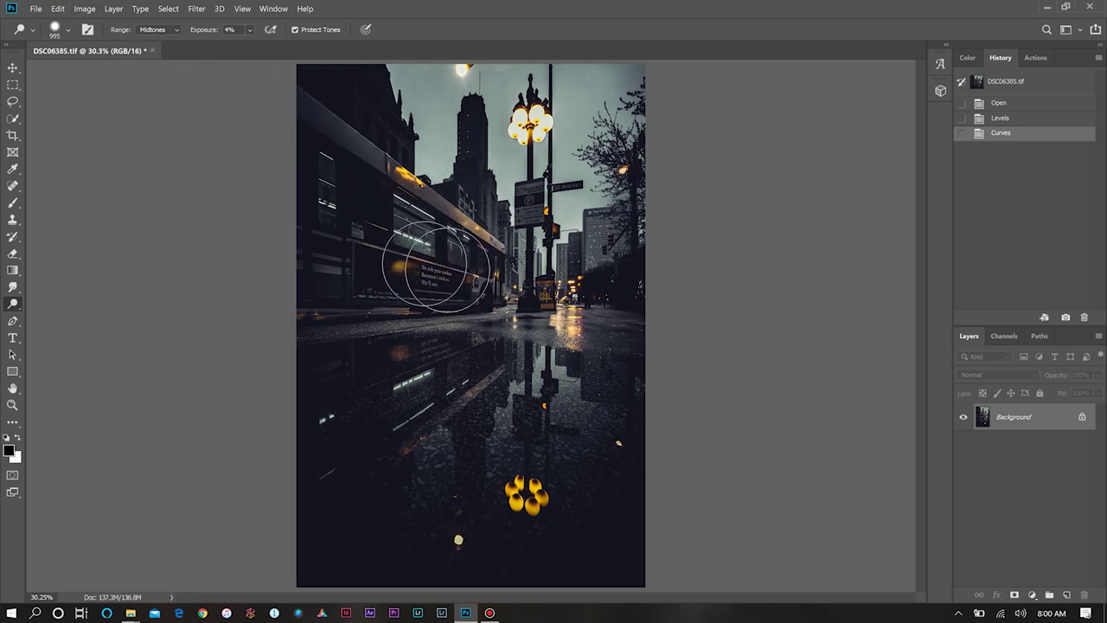
pyautogui.click(454, 240)
pyautogui.click(454, 241)
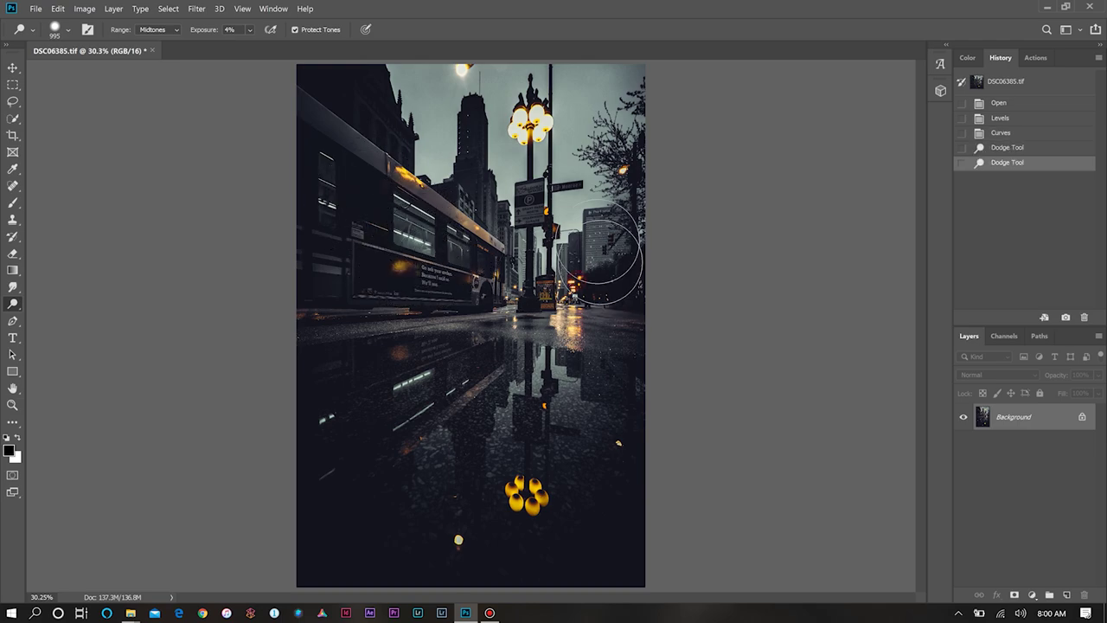
pyautogui.click(608, 408)
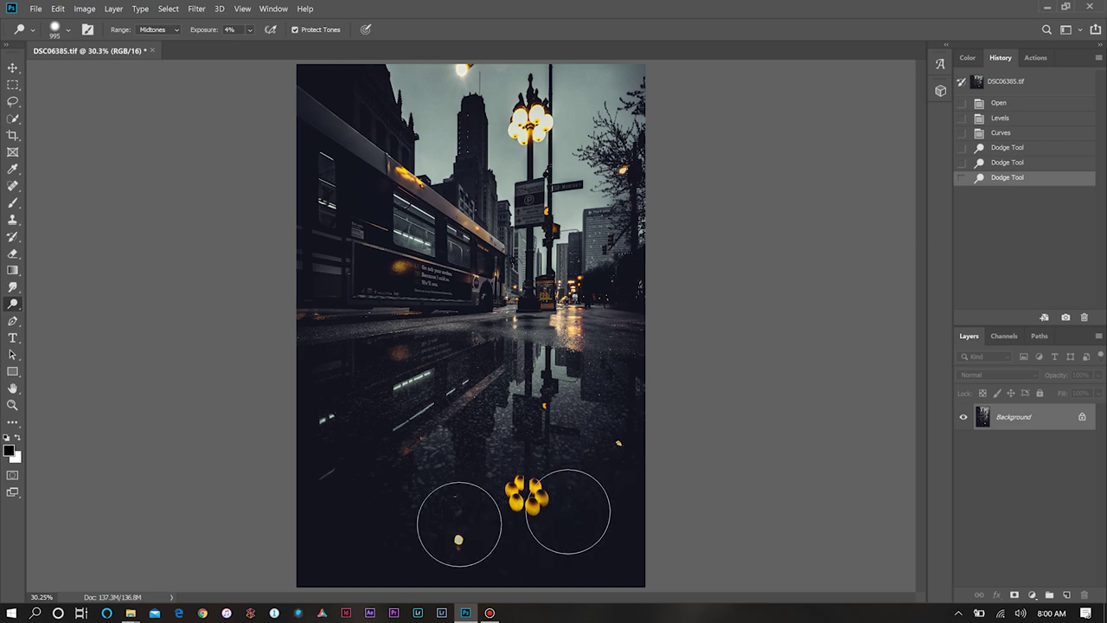
pyautogui.click(457, 416)
pyautogui.click(452, 415)
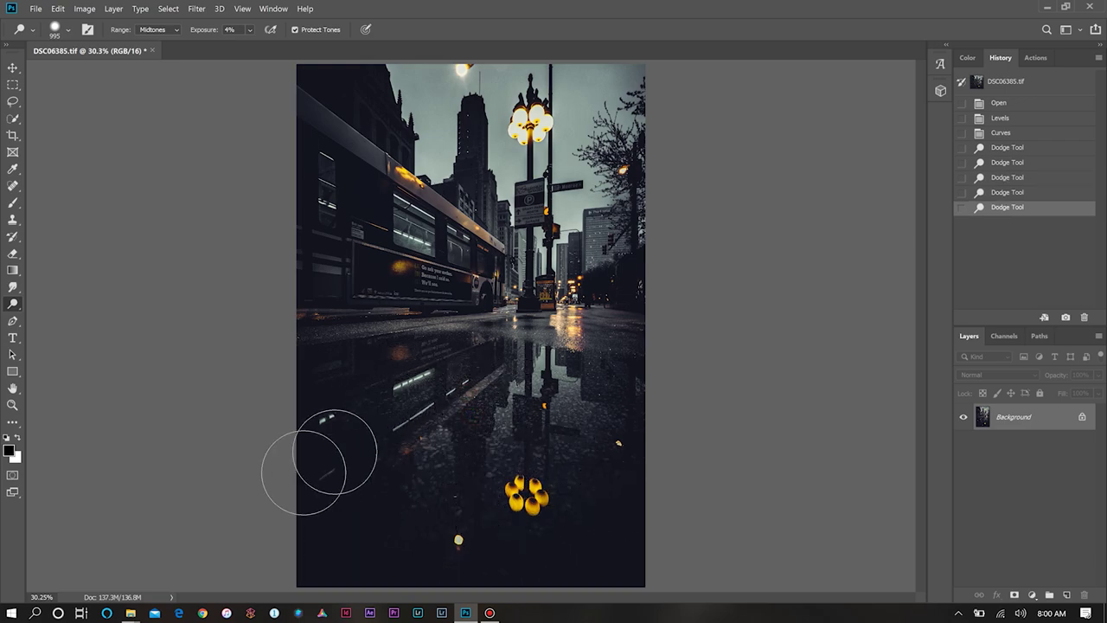
# - Switch the dodge range to Highlights and brighten the lamp and puddle reflections
pyautogui.click(158, 29)
pyautogui.click(161, 61)
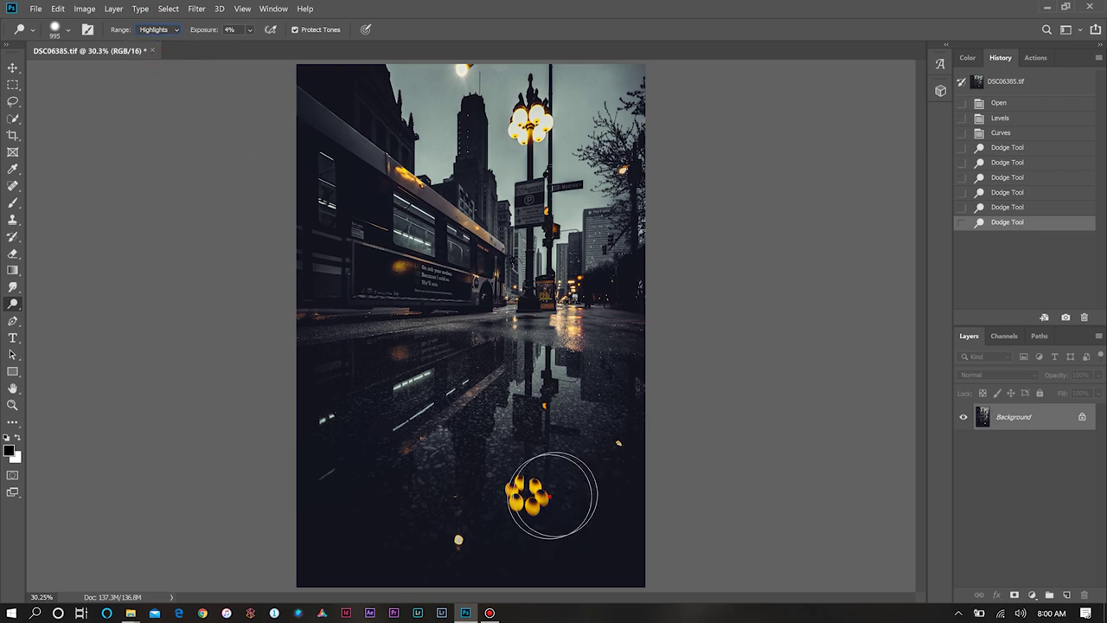
pyautogui.click(511, 493)
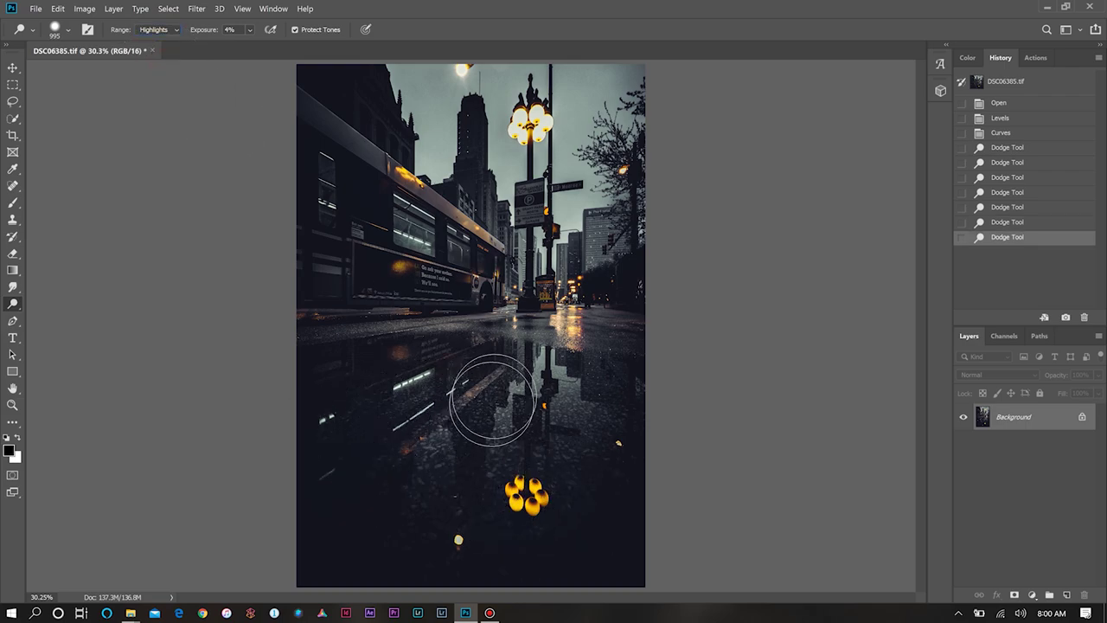
pyautogui.click(526, 398)
pyautogui.click(563, 433)
pyautogui.click(658, 494)
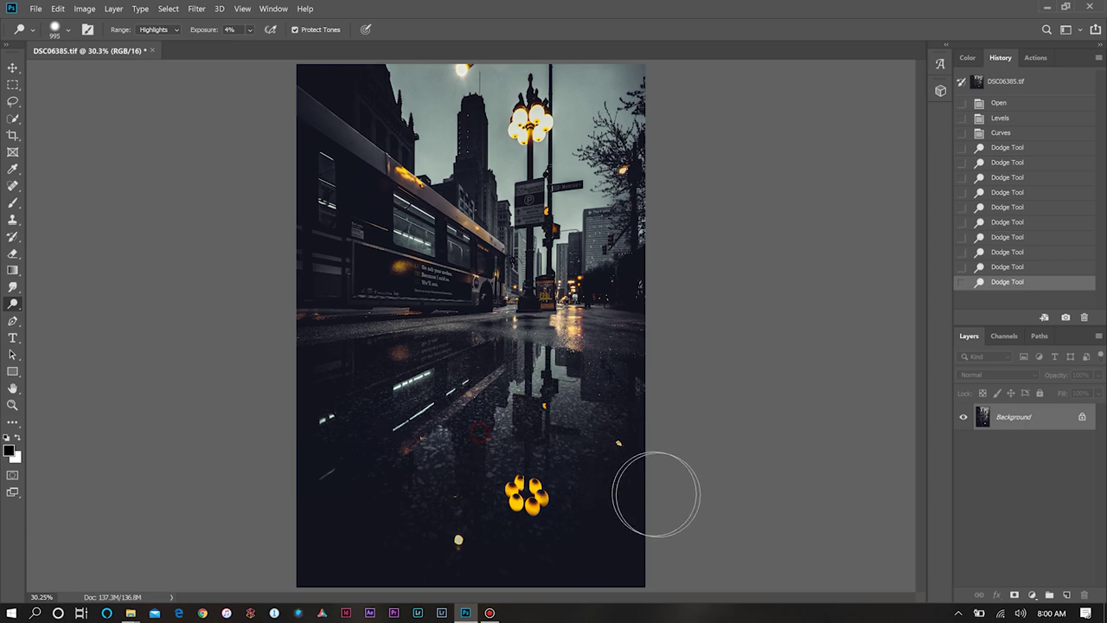
pyautogui.click(687, 445)
pyautogui.click(521, 504)
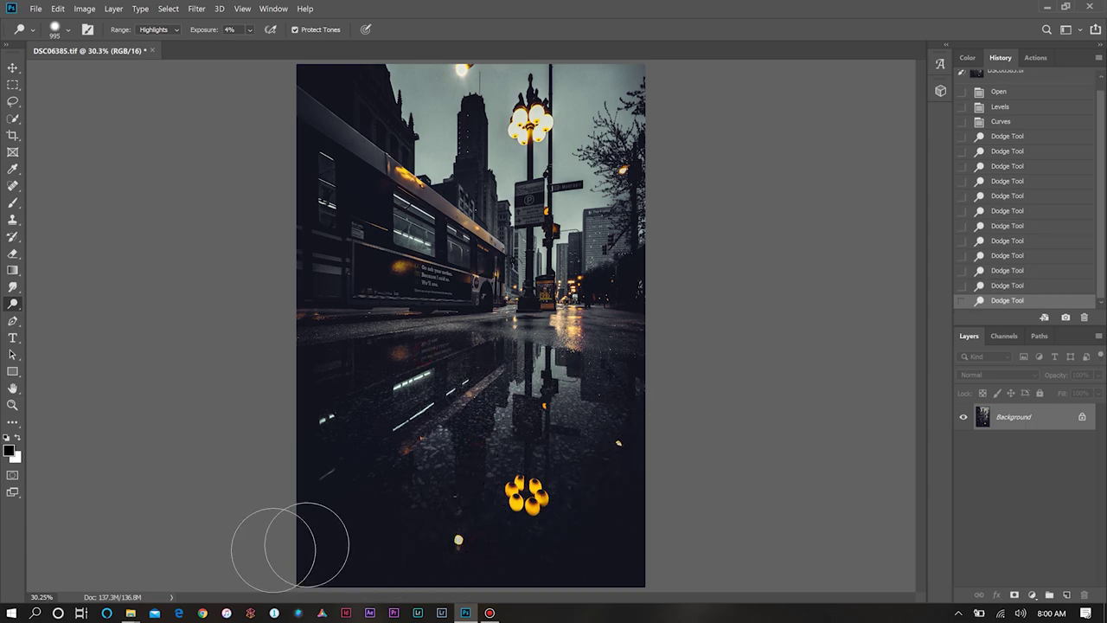
# - Dodge highlights on the left puddle, the bus windows and the puddle's right edge
pyautogui.click(366, 499)
pyautogui.click(301, 448)
pyautogui.click(321, 205)
pyautogui.click(384, 220)
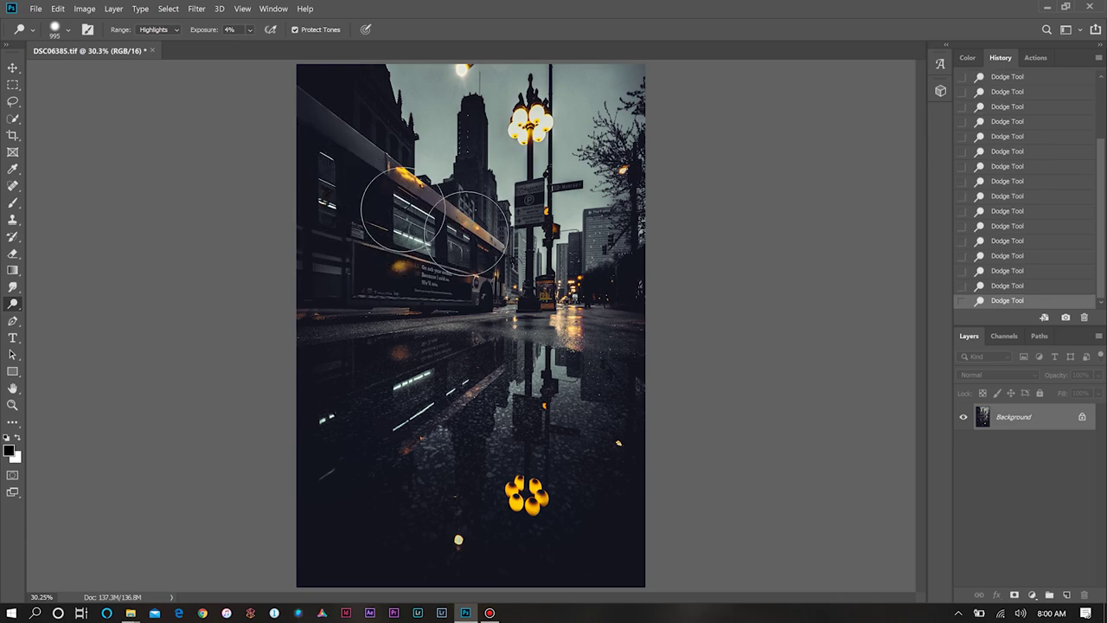
pyautogui.click(640, 424)
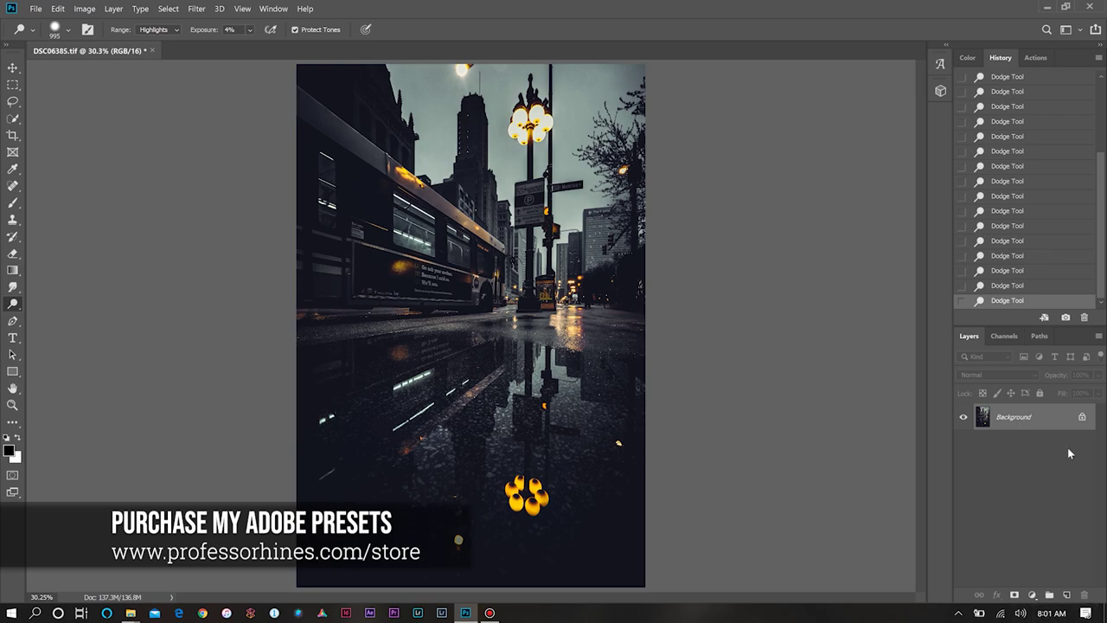
pyautogui.click(12, 70)
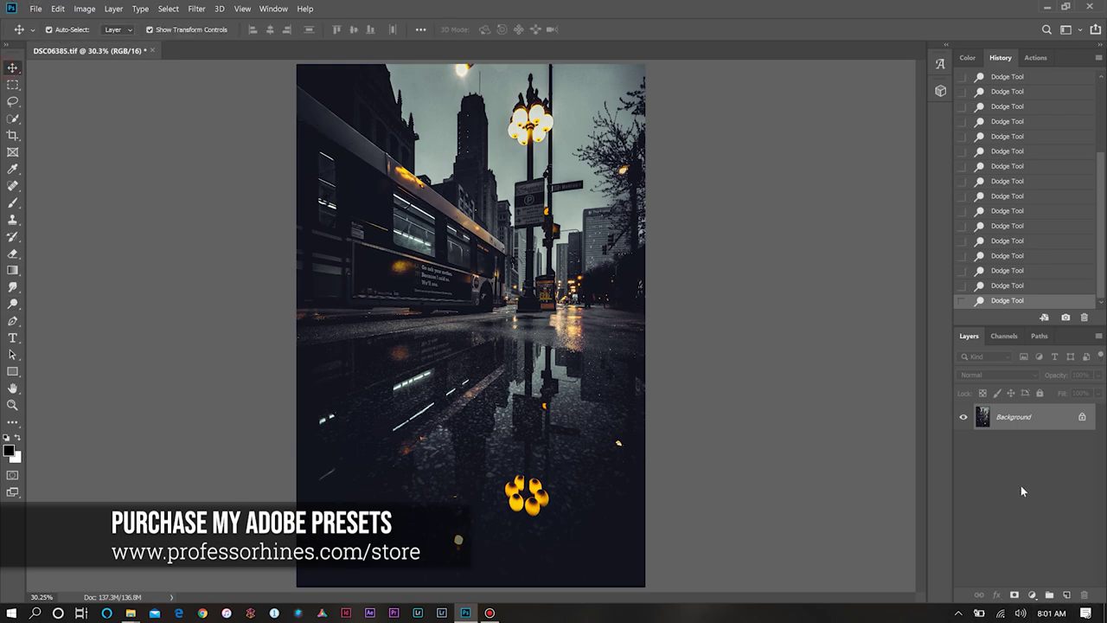